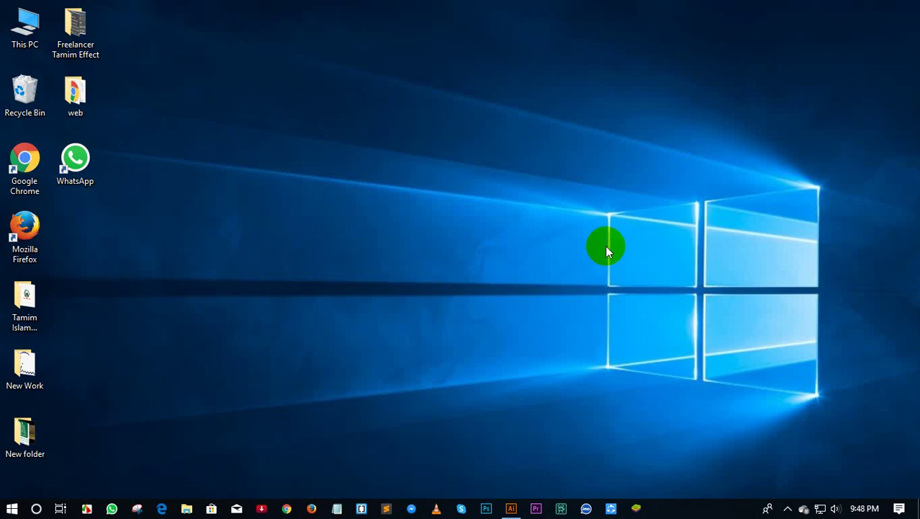
Restore the Illustrator window and look over the Paintbrush and Shaper tool groups
left_click(511, 508)
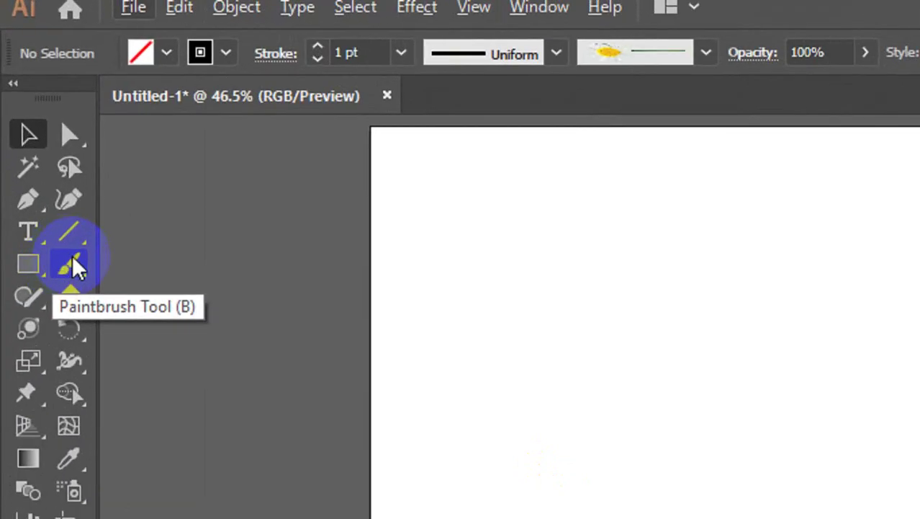
left_click(33, 139)
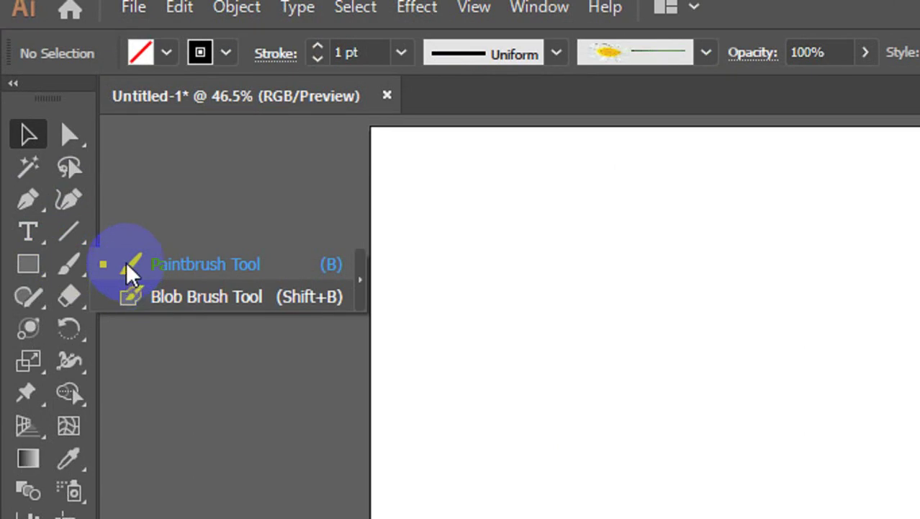
left_click(30, 291)
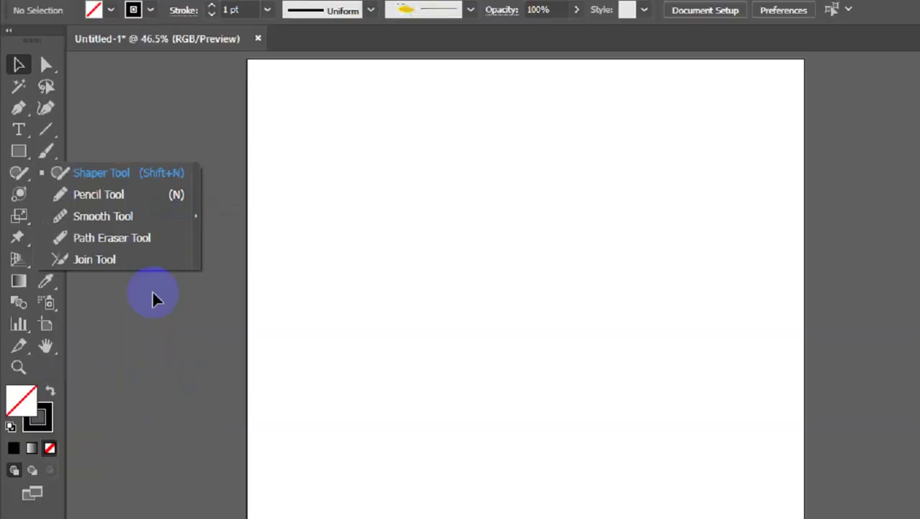
Browse the Shaper and basic shape tool groups in the toolbar
left_click(234, 401)
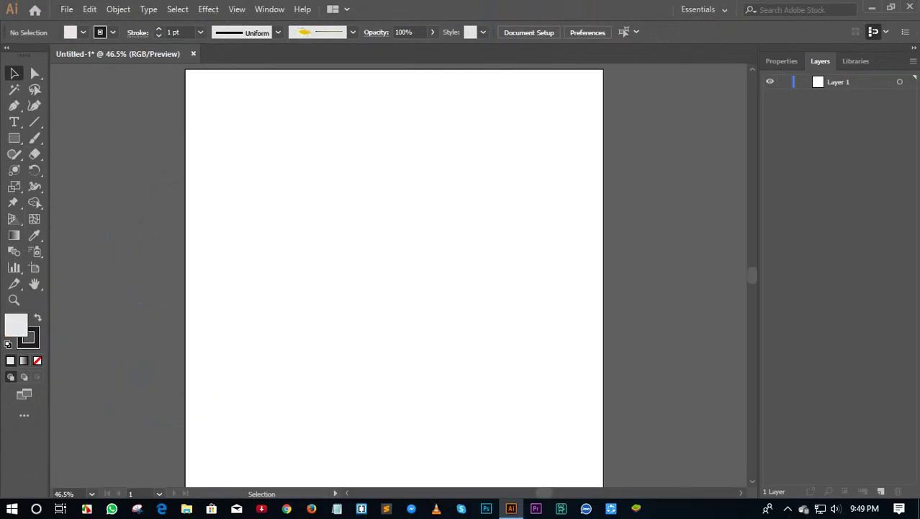
left_click(16, 160)
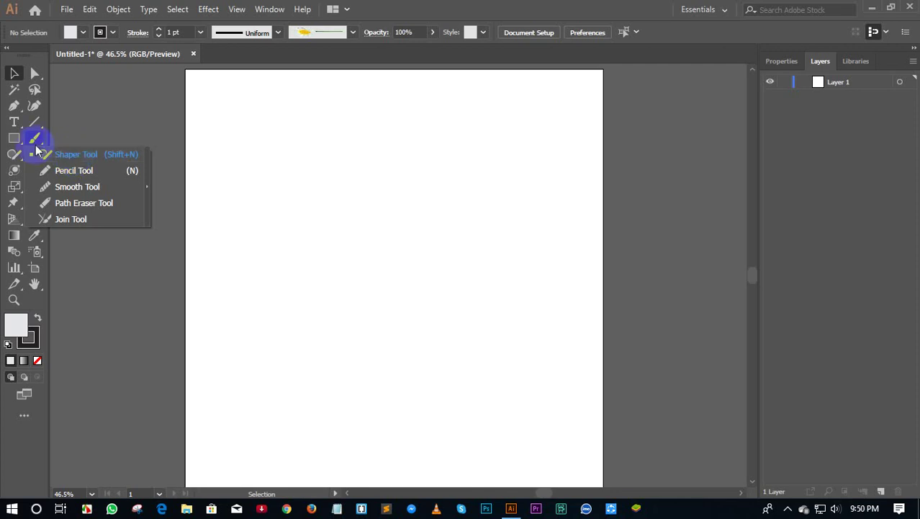
left_click(15, 139)
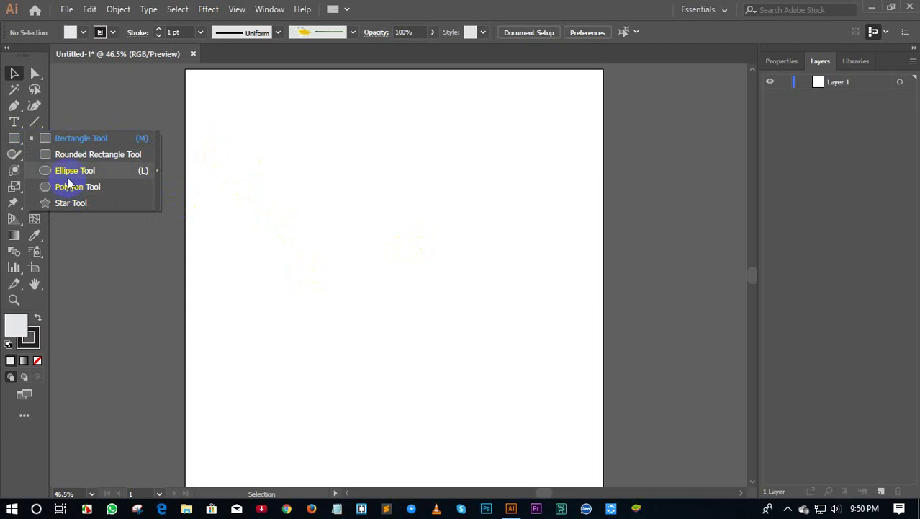
left_click(222, 140)
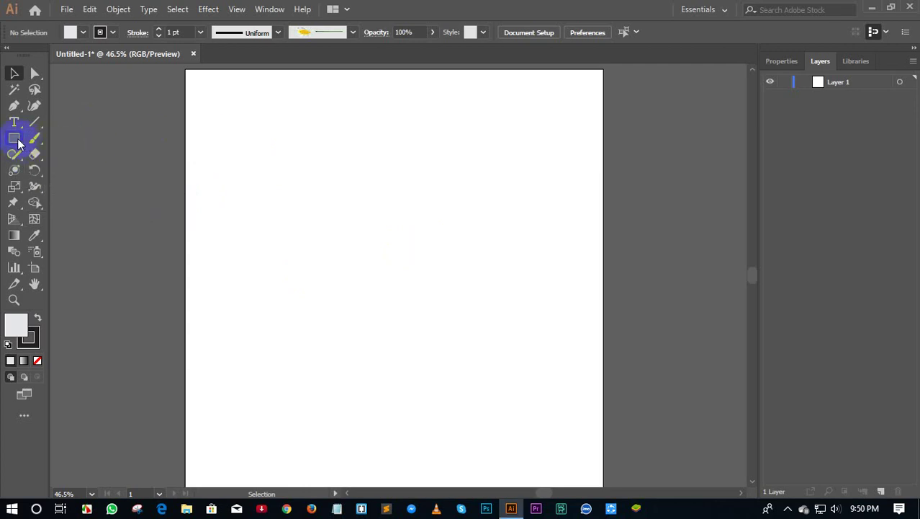
Draw a test rectangle with the Rectangle Tool, then delete it
left_click_drag(19, 143, 72, 189)
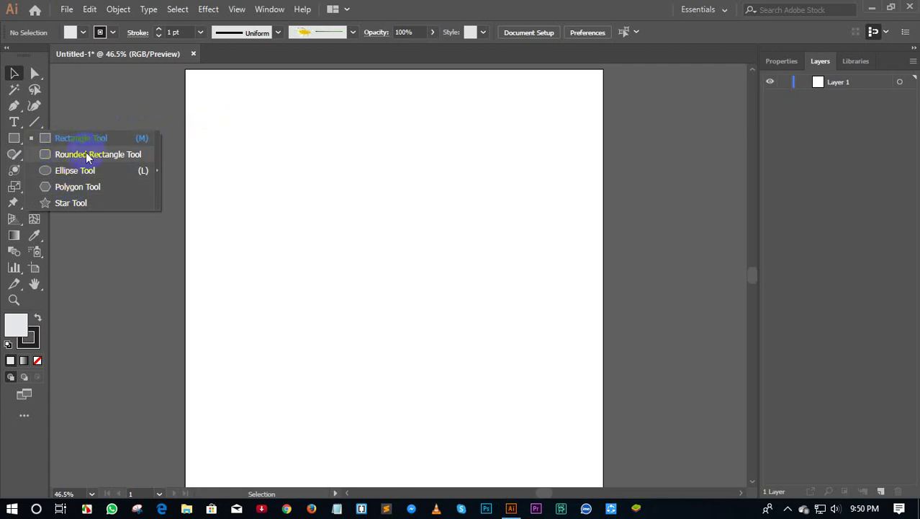
left_click(71, 138)
left_click_drag(252, 170, 444, 278)
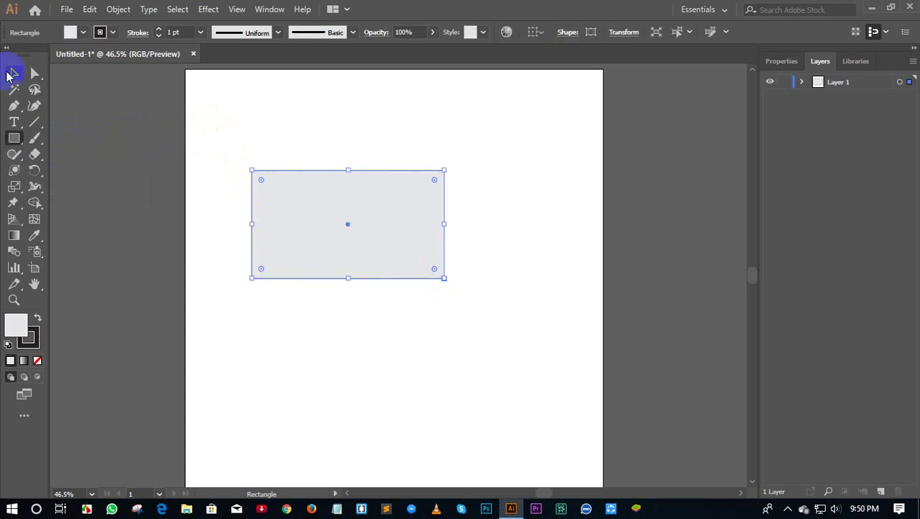
left_click(12, 73)
key("Delete")
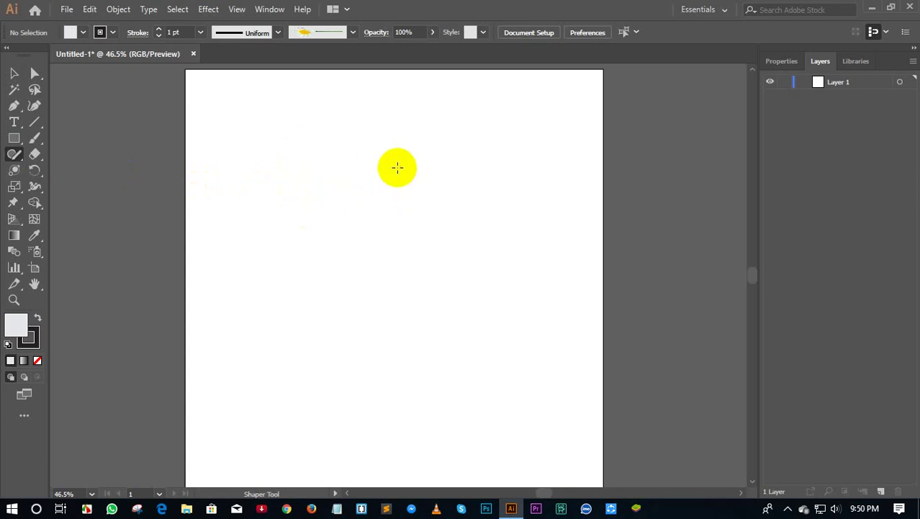
Sketch an ellipse, a triangle and a wide rectangle with the Shaper Tool
mouse_move(398, 167)
left_mouse_down()
mouse_move(335, 176)
mouse_move(417, 255)
mouse_move(408, 184)
left_mouse_up()
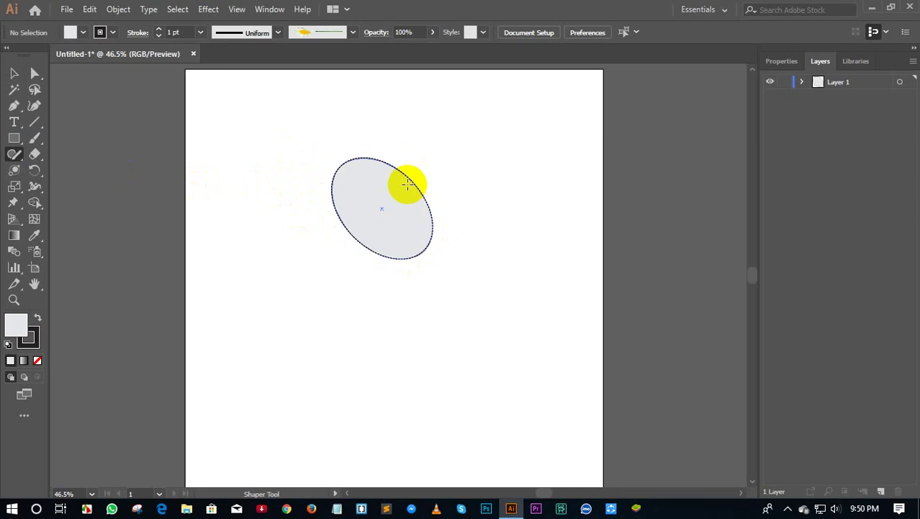
left_click(92, 117)
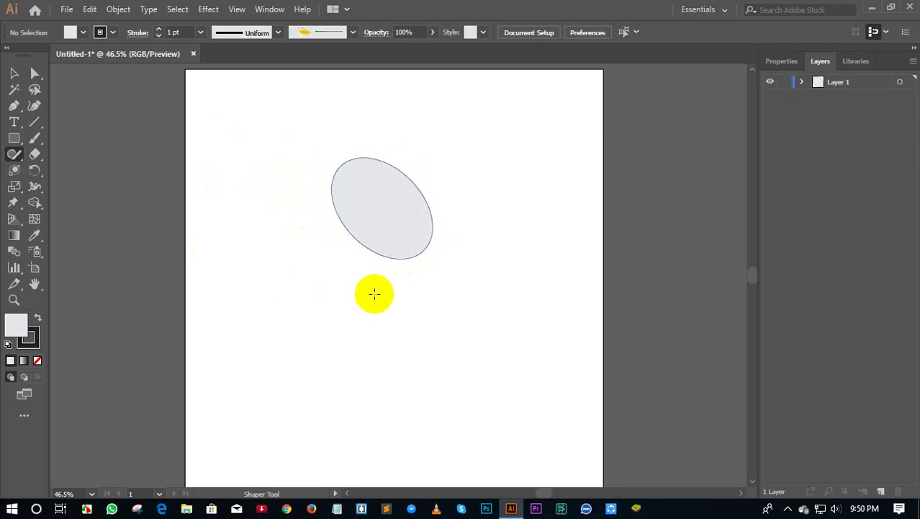
mouse_move(377, 293)
left_mouse_down()
mouse_move(317, 387)
mouse_move(397, 312)
left_mouse_up()
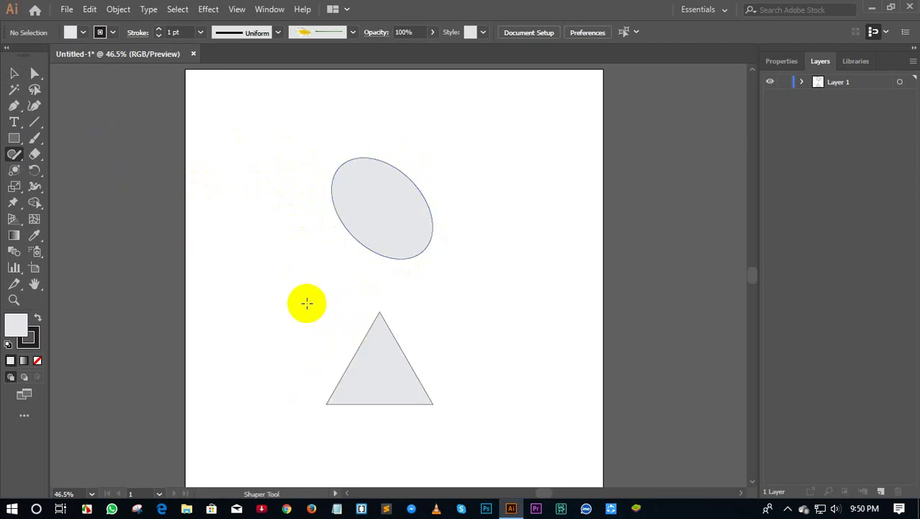
mouse_move(250, 218)
left_mouse_down()
mouse_move(407, 225)
mouse_move(298, 217)
left_mouse_up()
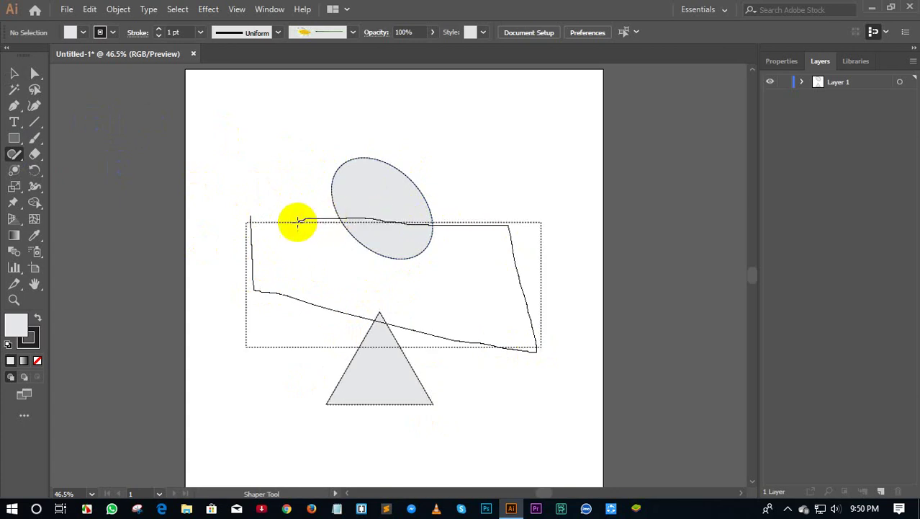
mouse_move(233, 87)
left_mouse_down()
mouse_move(381, 161)
mouse_move(310, 87)
left_mouse_up()
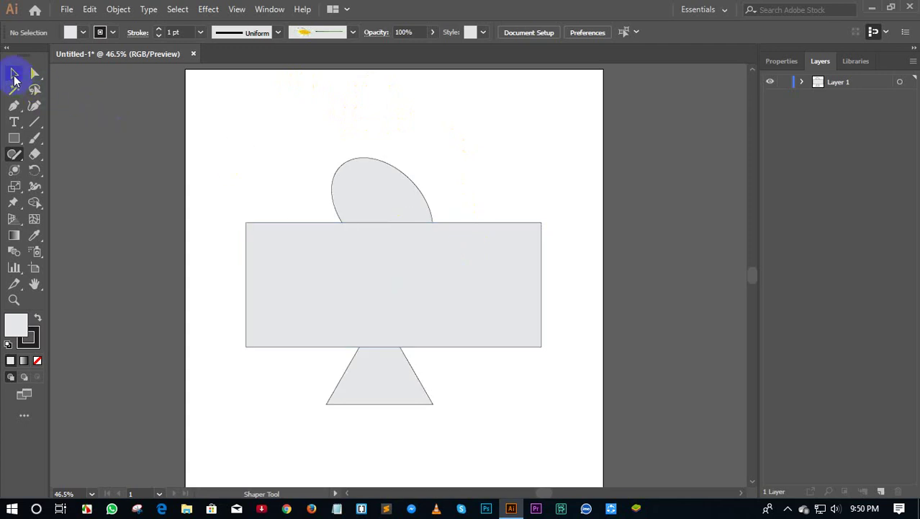
left_click(281, 232)
Sketch circles at the upper left and upper right, plus triangles lower down
left_click(14, 73)
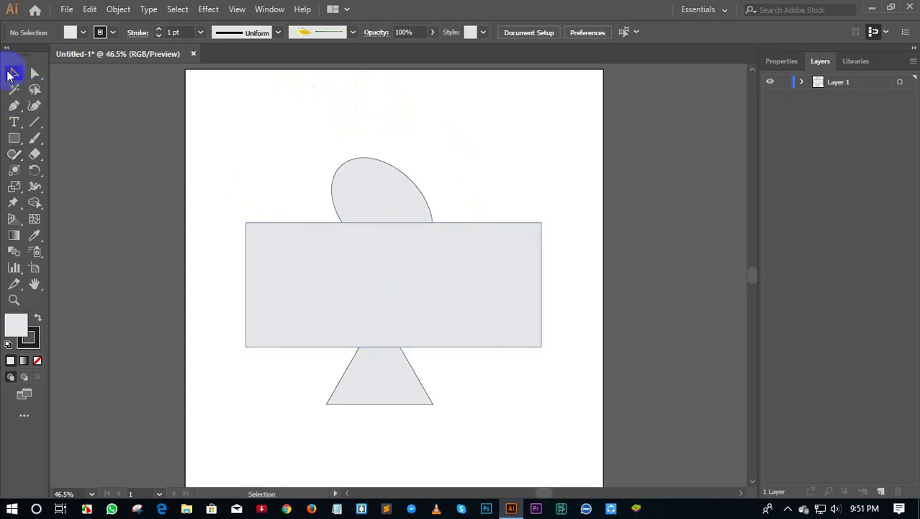
left_click(77, 132)
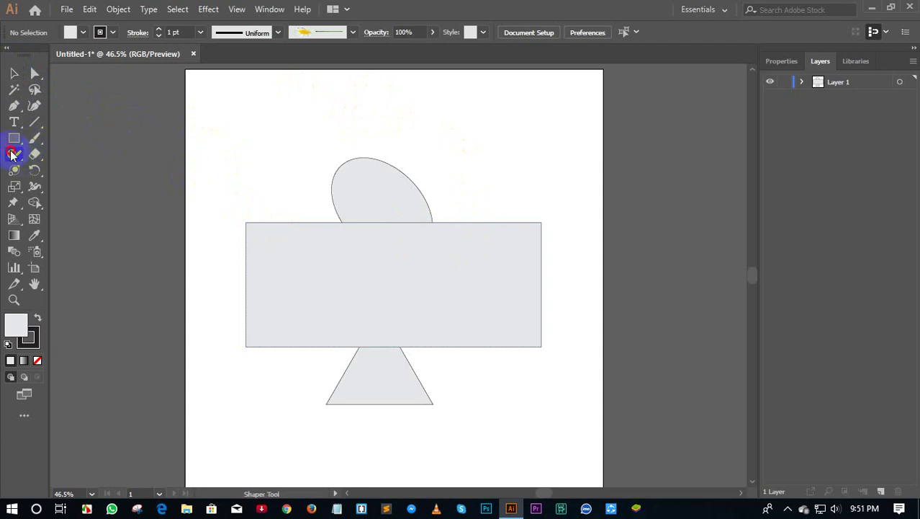
left_click_drag(292, 113, 299, 108)
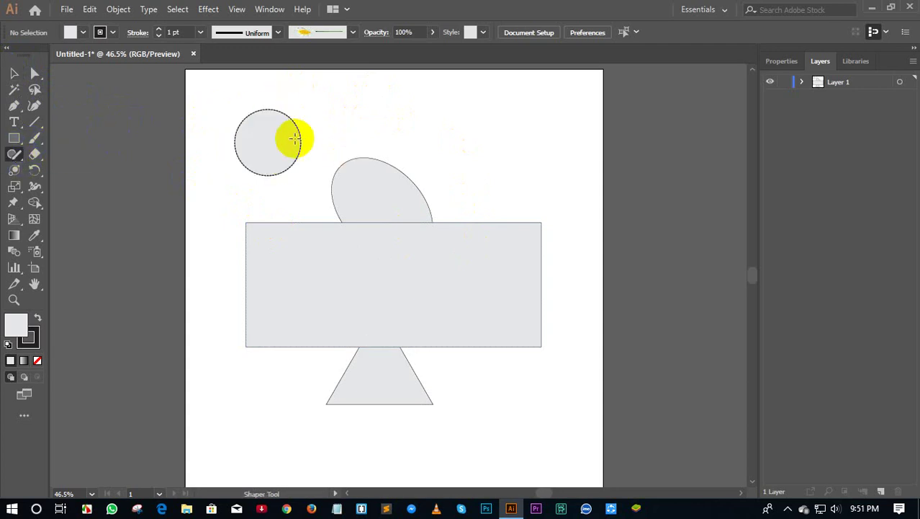
left_click_drag(475, 103, 489, 106)
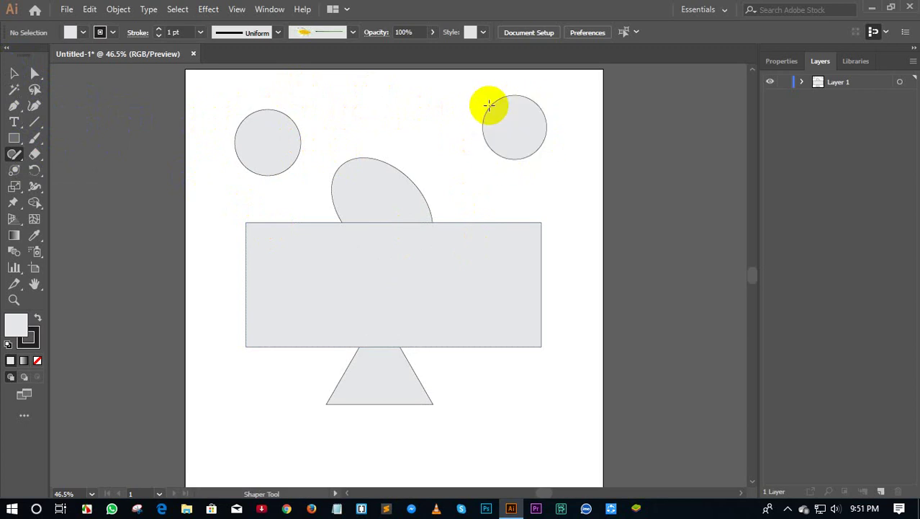
mouse_move(556, 388)
left_mouse_down()
mouse_move(502, 434)
mouse_move(555, 381)
left_mouse_up()
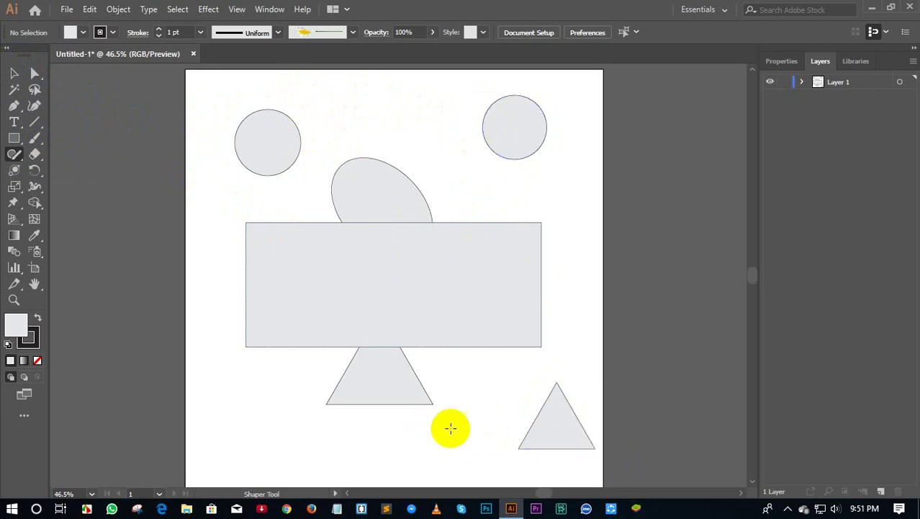
left_click_drag(468, 421, 526, 409)
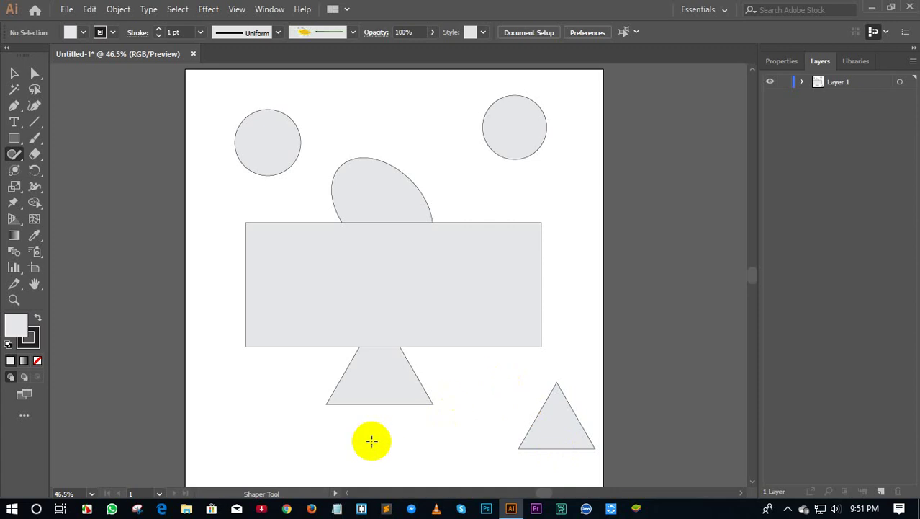
left_click_drag(269, 397, 269, 308)
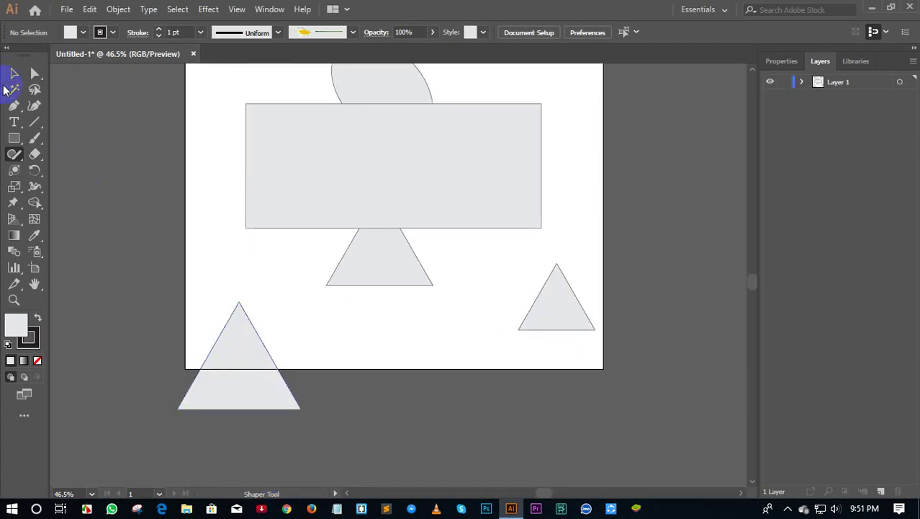
Move the lower-left triangle up onto the artboard
left_click(13, 73)
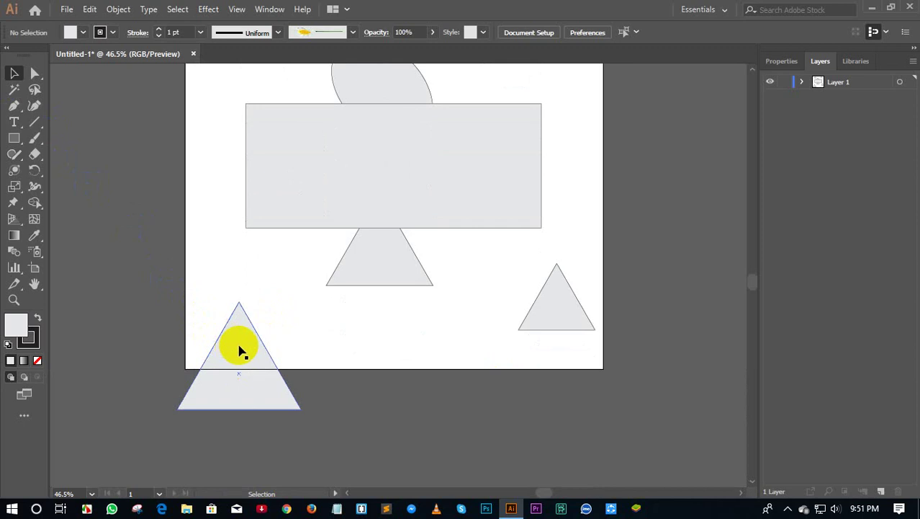
left_click_drag(243, 351, 252, 308)
scroll(322, 331, "up", 1)
scroll(322, 331, "up", 3)
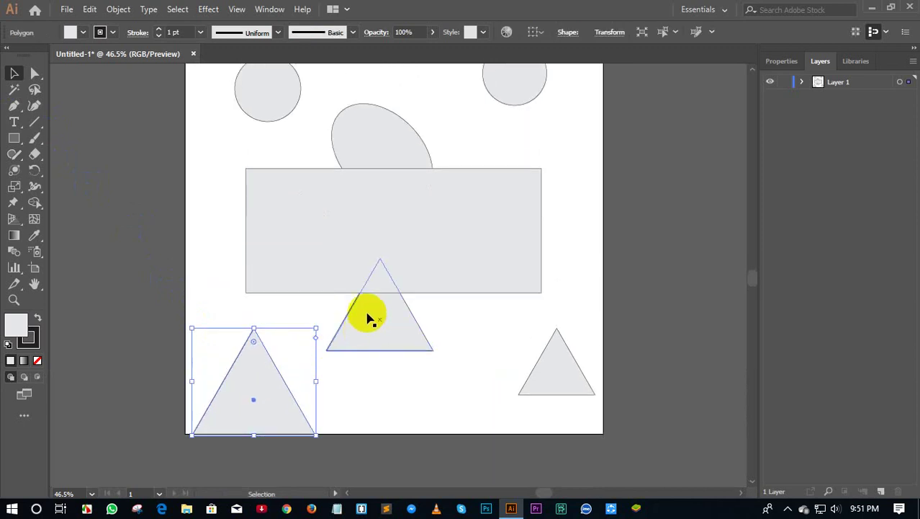
Sketch a large ellipse over the lower shapes with the Shaper Tool
left_click(15, 156)
left_click_drag(526, 316, 513, 349)
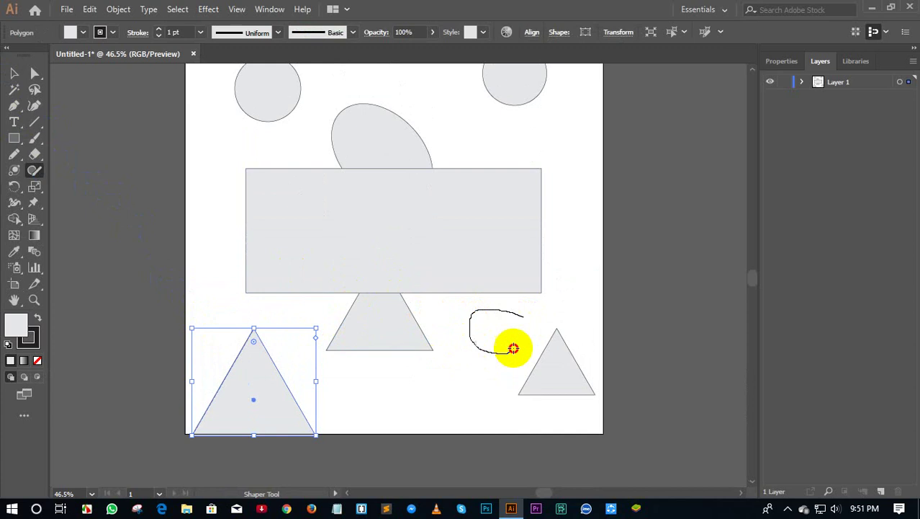
left_click_drag(442, 379, 453, 433)
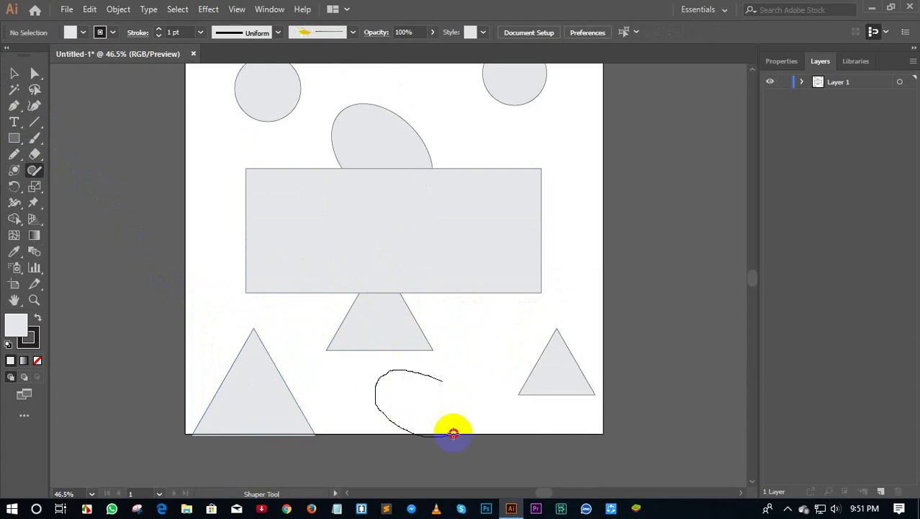
left_click_drag(294, 247, 497, 392)
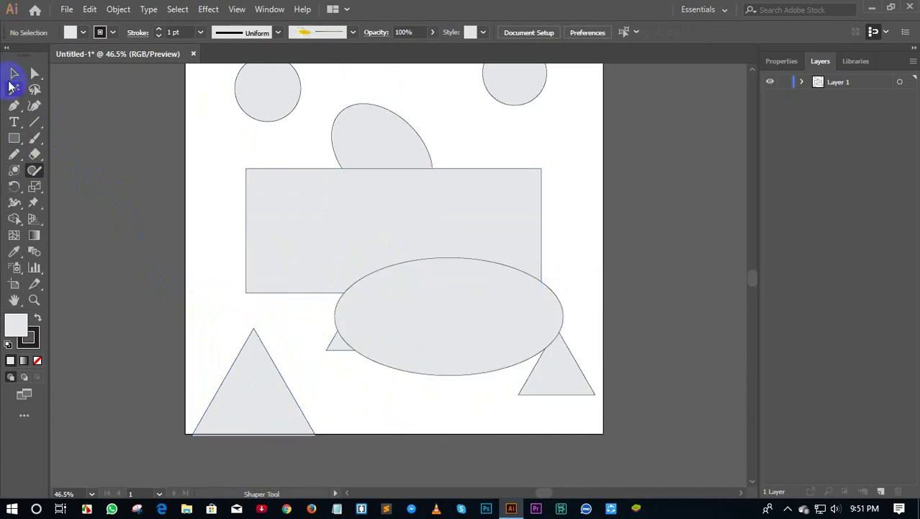
Marquee-select every shape on the artboard and delete them
left_click(14, 74)
scroll(221, 153, "up", 3)
mouse_move(237, 127)
left_mouse_down()
mouse_move(351, 247)
mouse_move(566, 431)
left_mouse_up()
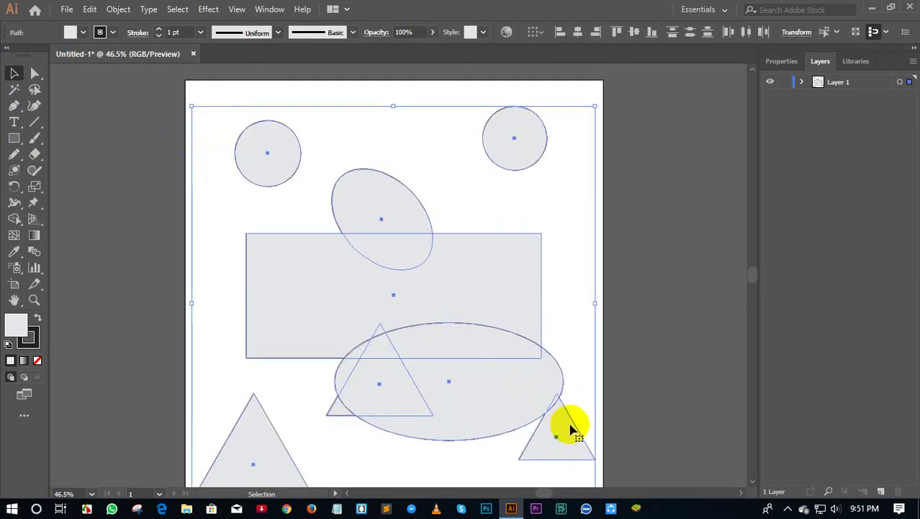
key("Delete")
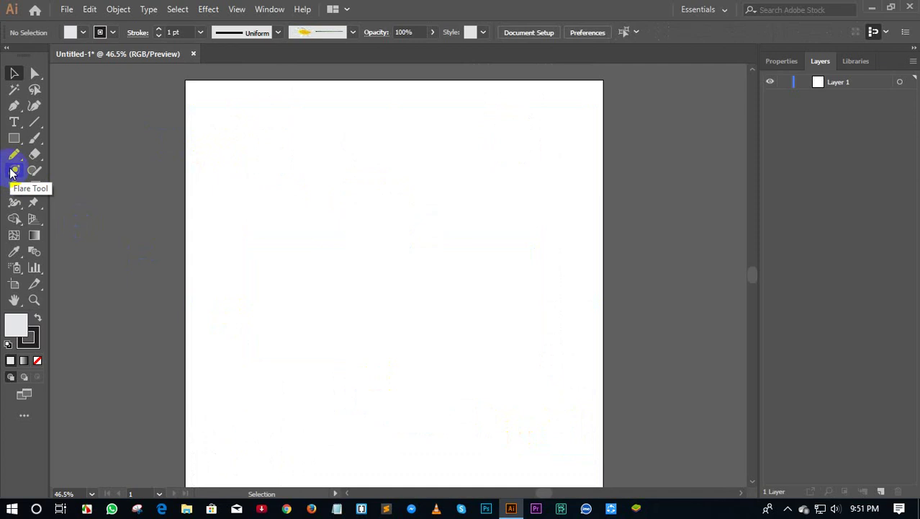
Show the pencil group flyout listing Pencil, Smooth, Path Eraser and Join
left_click(13, 154)
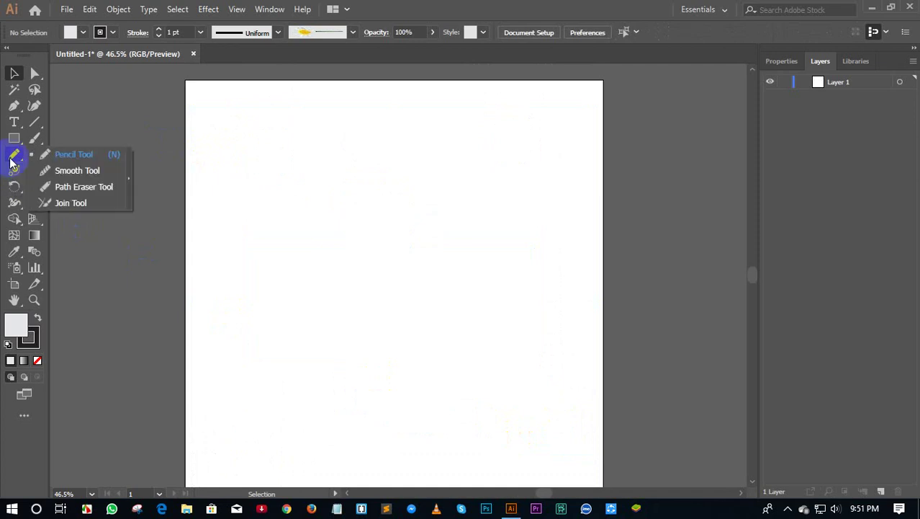
left_click(47, 172)
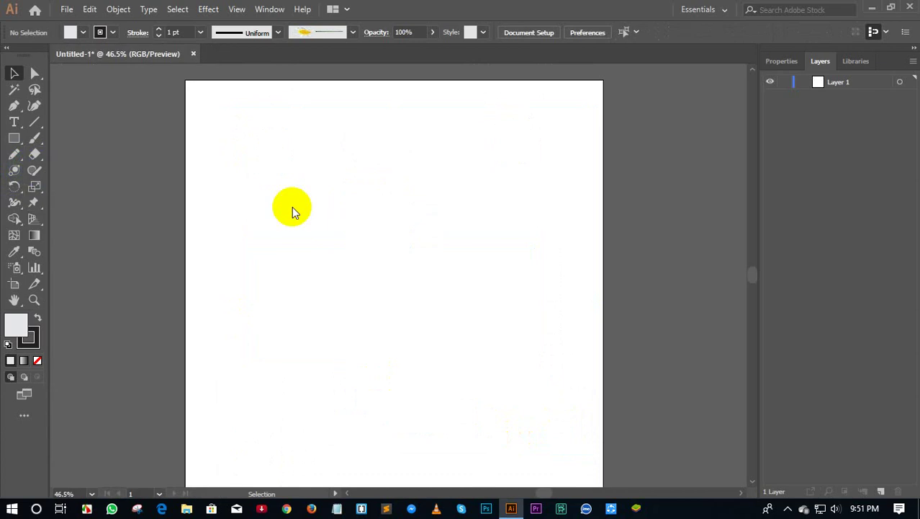
left_click(12, 159)
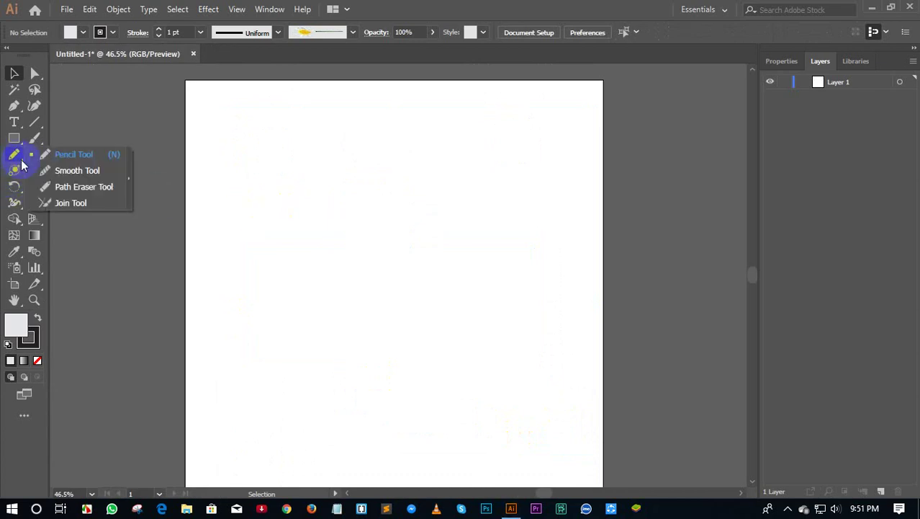
left_click_drag(21, 165, 77, 186)
left_click_drag(10, 135, 34, 155)
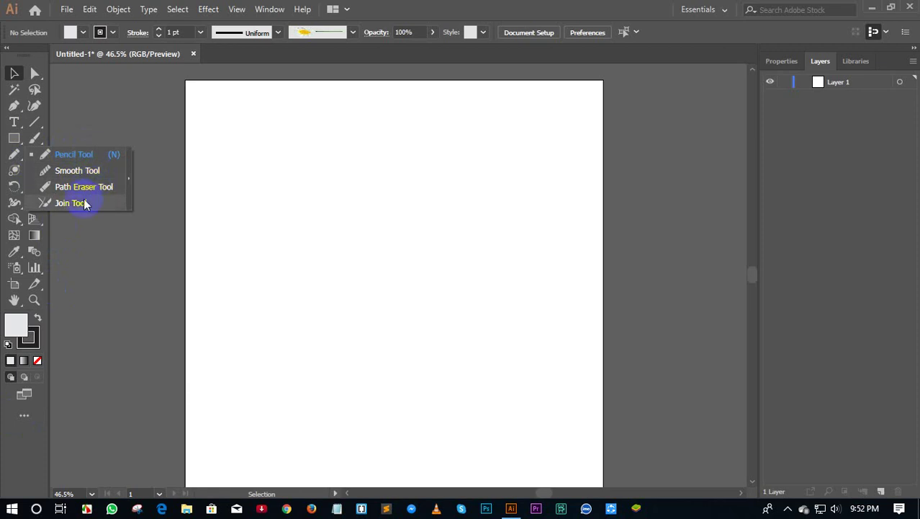
Switch the toolbar to the Basic tool set and show the Shaper/Pencil group
left_click(24, 417)
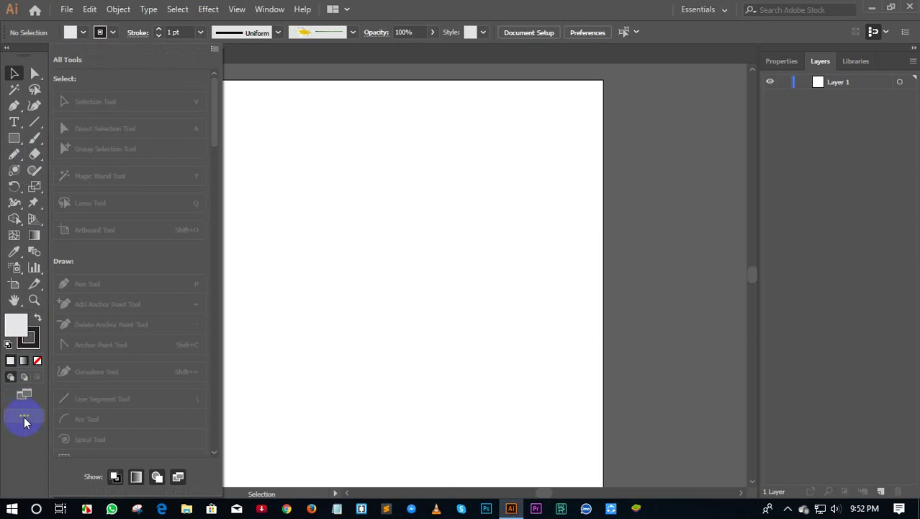
left_click(214, 53)
left_click(253, 49)
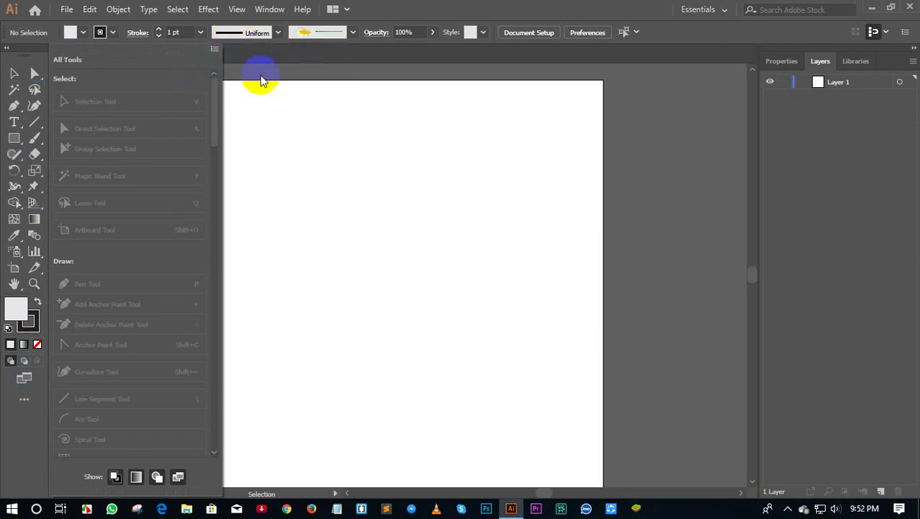
left_click(263, 80)
left_click(15, 154)
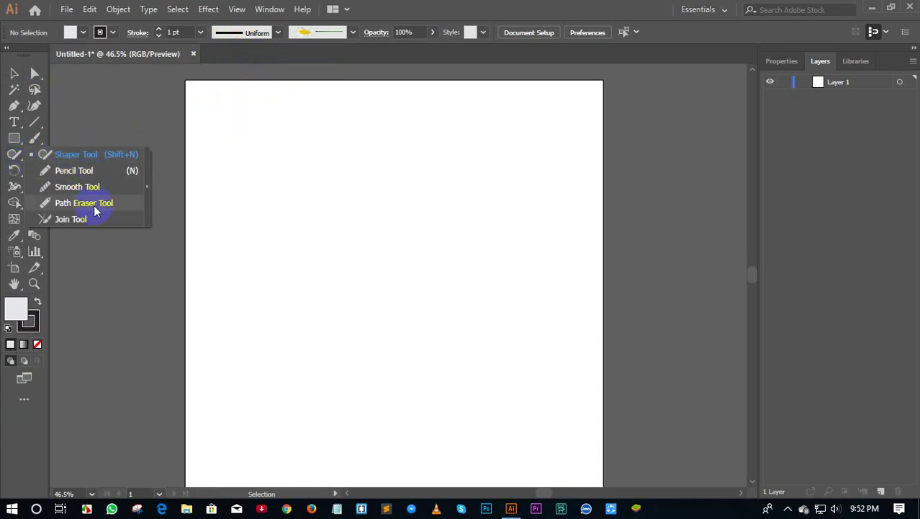
Draw a few test Pencil strokes, then marquee-select and delete them
left_click(82, 173)
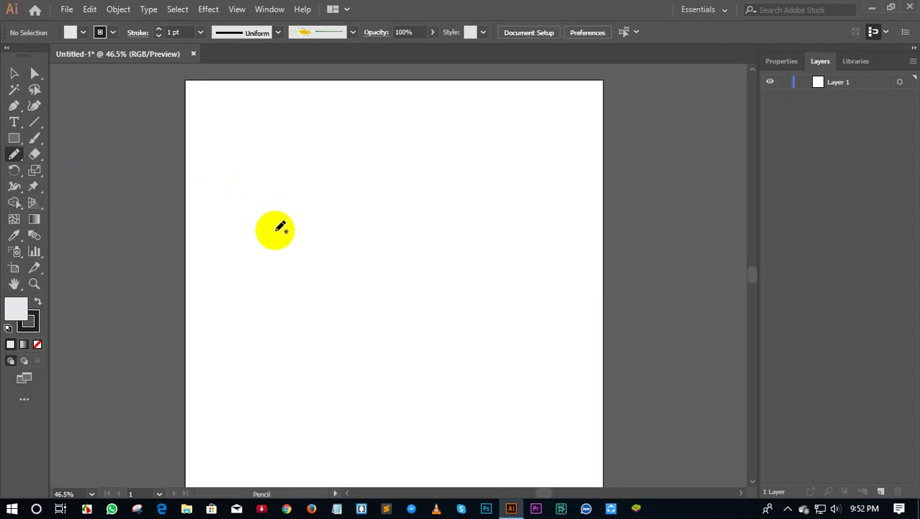
mouse_move(278, 230)
left_mouse_down()
mouse_move(425, 185)
mouse_move(353, 272)
mouse_move(477, 289)
mouse_move(575, 202)
mouse_move(585, 213)
left_mouse_up()
mouse_move(280, 341)
left_mouse_down()
mouse_move(311, 362)
mouse_move(360, 324)
mouse_move(441, 348)
mouse_move(523, 315)
left_mouse_up()
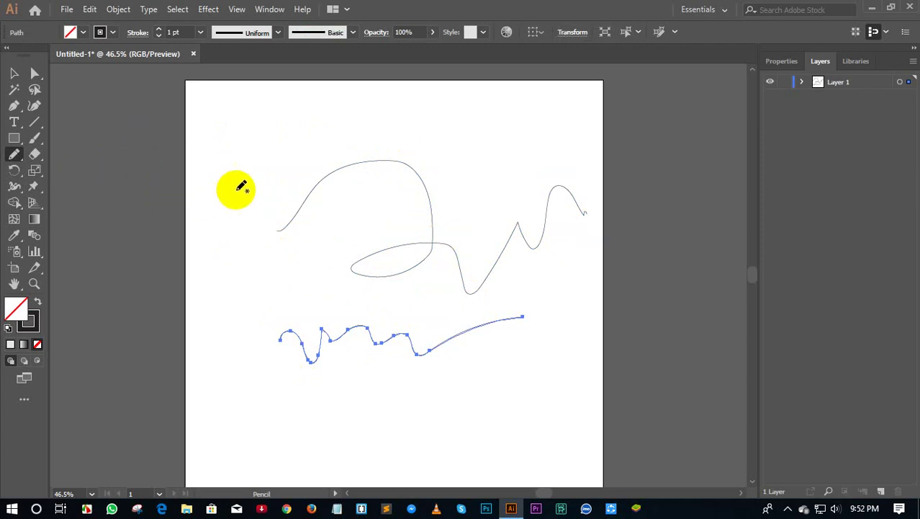
mouse_move(243, 187)
left_mouse_down()
mouse_move(211, 263)
mouse_move(256, 166)
left_mouse_up()
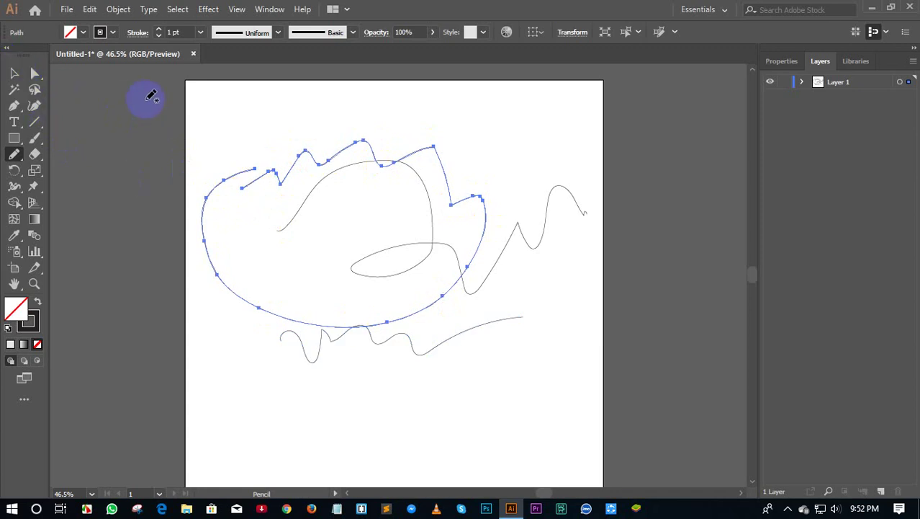
left_click(14, 72)
left_click_drag(215, 113, 480, 345)
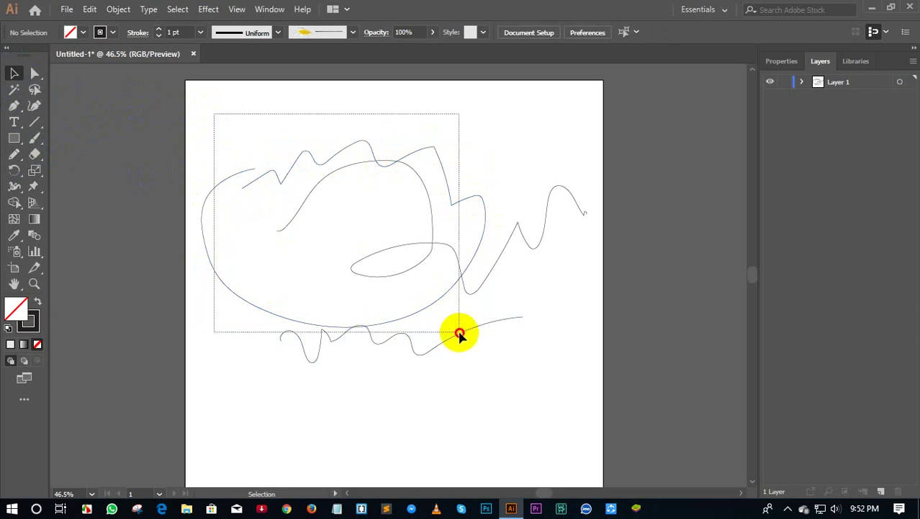
key("Delete")
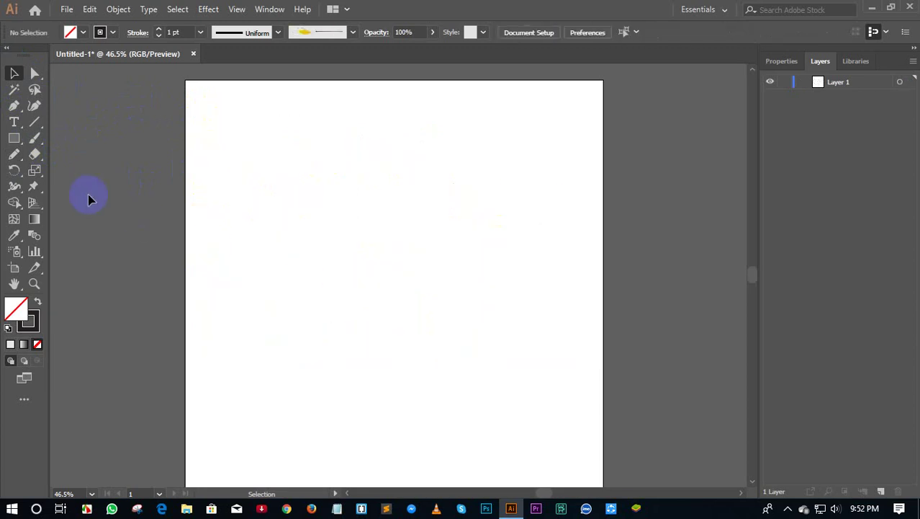
Draw a jagged zigzag across the middle with the Pencil and select it
left_click_drag(18, 164, 48, 186)
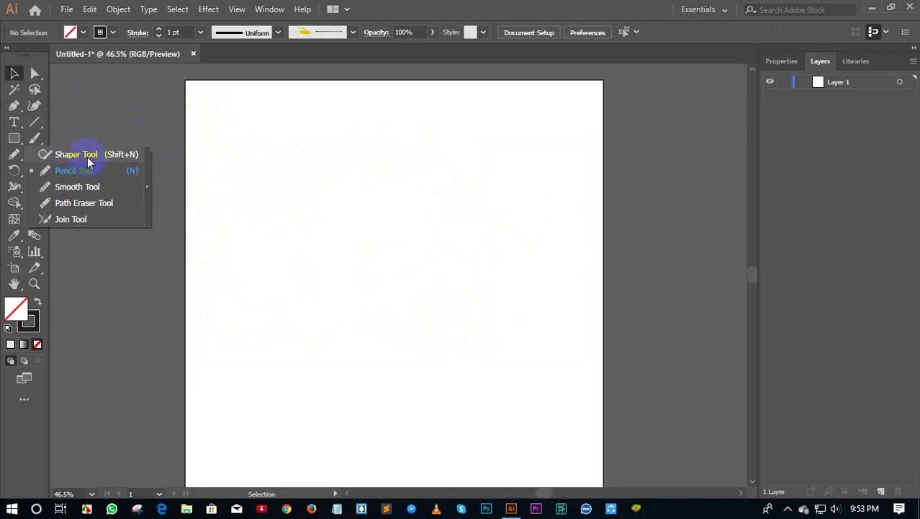
left_click(73, 170)
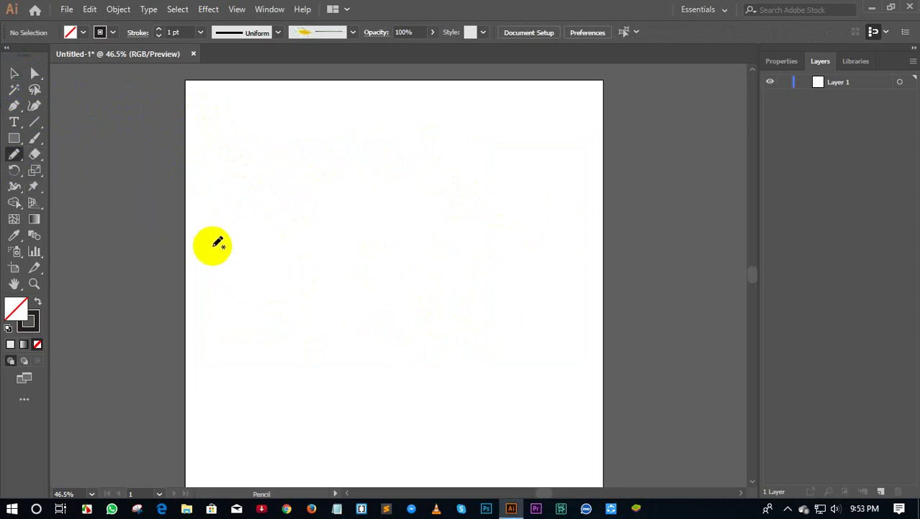
left_click_drag(213, 243, 358, 252)
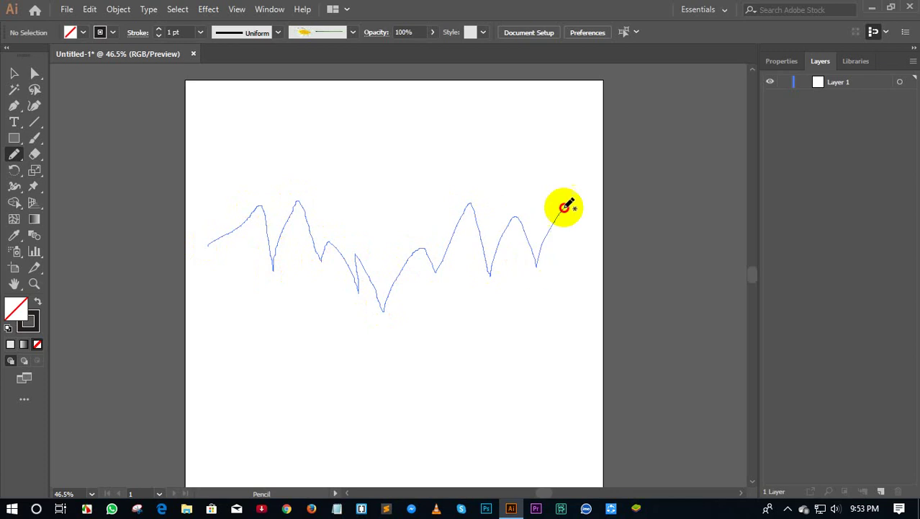
left_click_drag(358, 252, 578, 257)
left_click(14, 72)
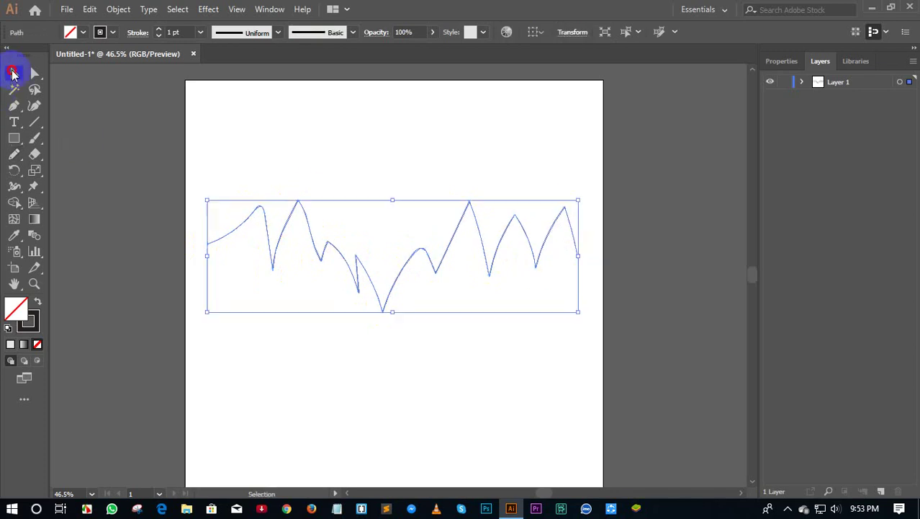
Round off the zigzag's first peaks and following dip with the Smooth Tool
left_click(14, 153)
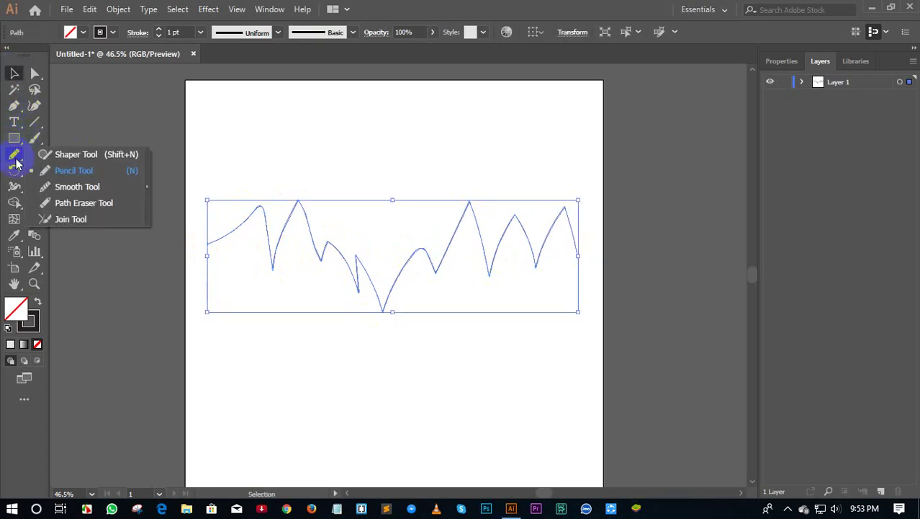
left_click(63, 187)
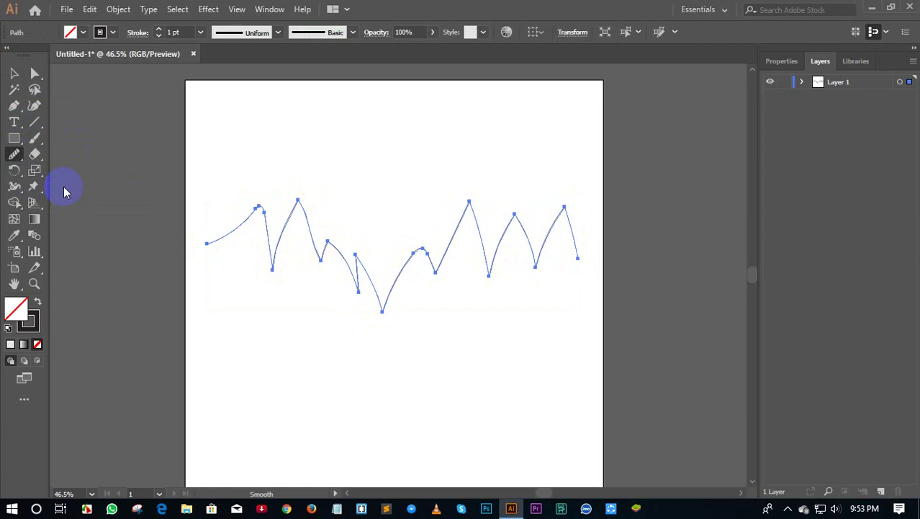
mouse_move(260, 183)
left_mouse_down()
mouse_move(285, 202)
mouse_move(296, 199)
left_mouse_up()
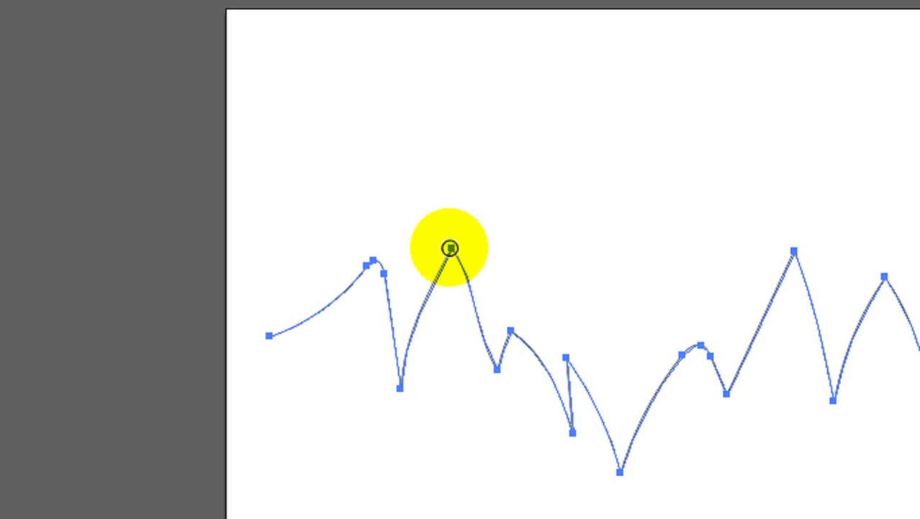
mouse_move(450, 247)
left_mouse_down()
mouse_move(456, 280)
mouse_move(456, 243)
mouse_move(448, 304)
mouse_move(446, 240)
left_mouse_up()
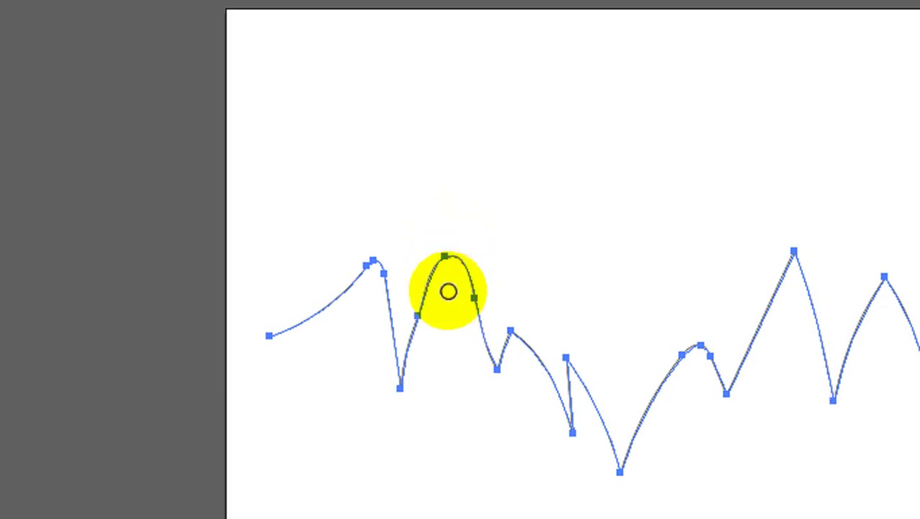
left_click_drag(383, 273, 382, 293)
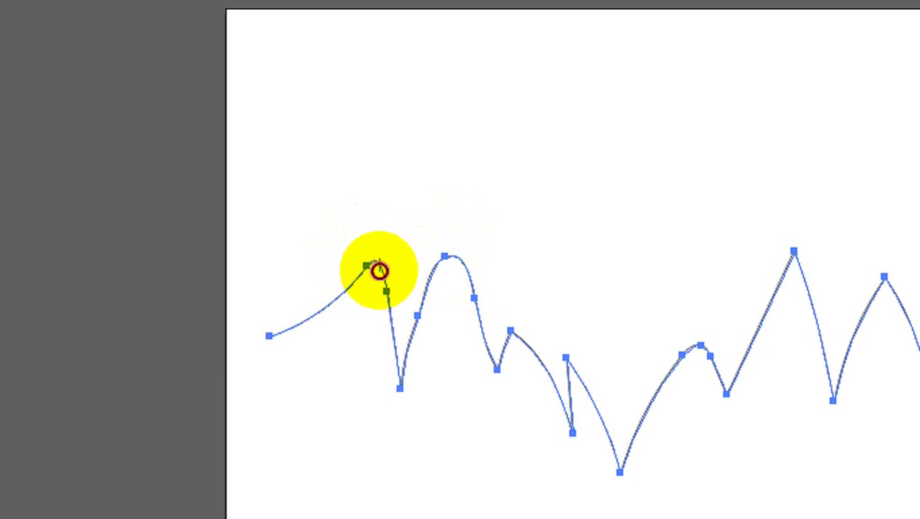
mouse_move(364, 262)
left_mouse_down()
mouse_move(373, 258)
mouse_move(382, 306)
mouse_move(383, 246)
mouse_move(375, 274)
left_mouse_up()
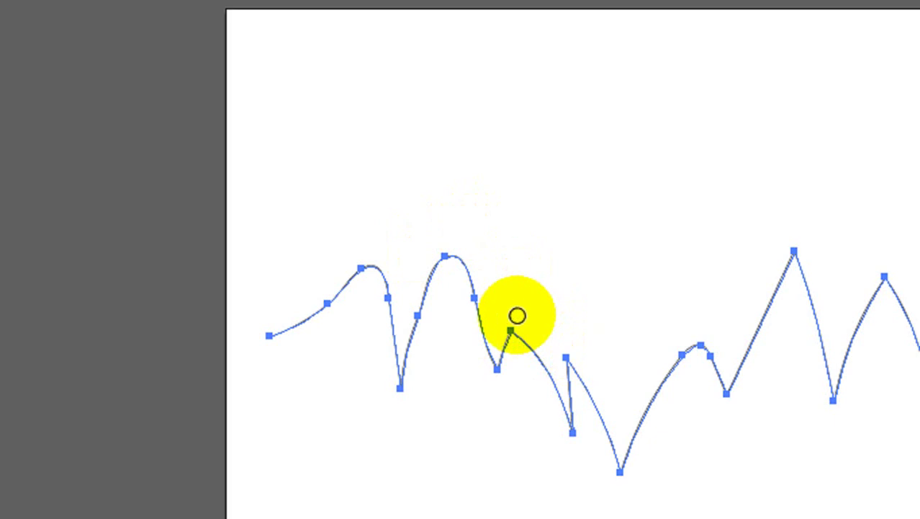
mouse_move(510, 324)
left_mouse_down()
mouse_move(525, 380)
mouse_move(514, 324)
mouse_move(518, 371)
mouse_move(534, 343)
mouse_move(578, 390)
mouse_move(573, 357)
mouse_move(580, 392)
mouse_move(555, 342)
left_mouse_up()
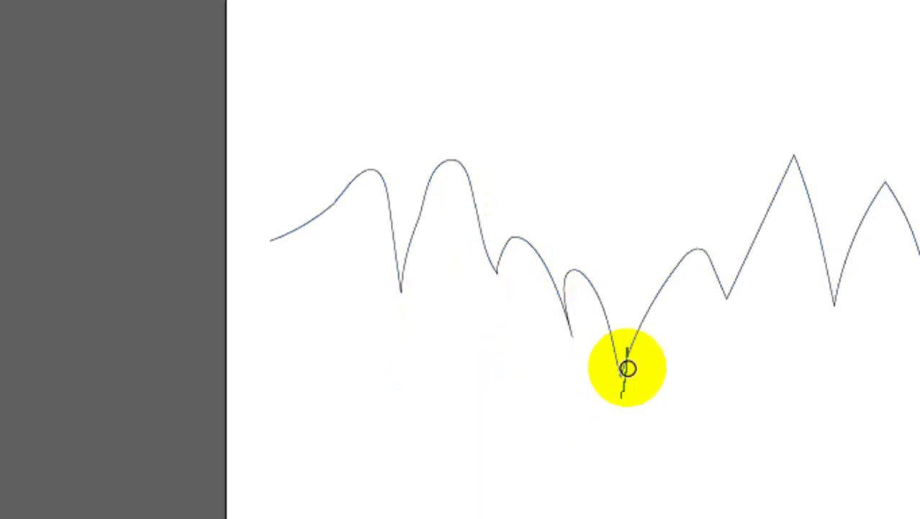
Reselect the zigzag and smooth its lowest dip and the bump beside it
left_click(621, 355)
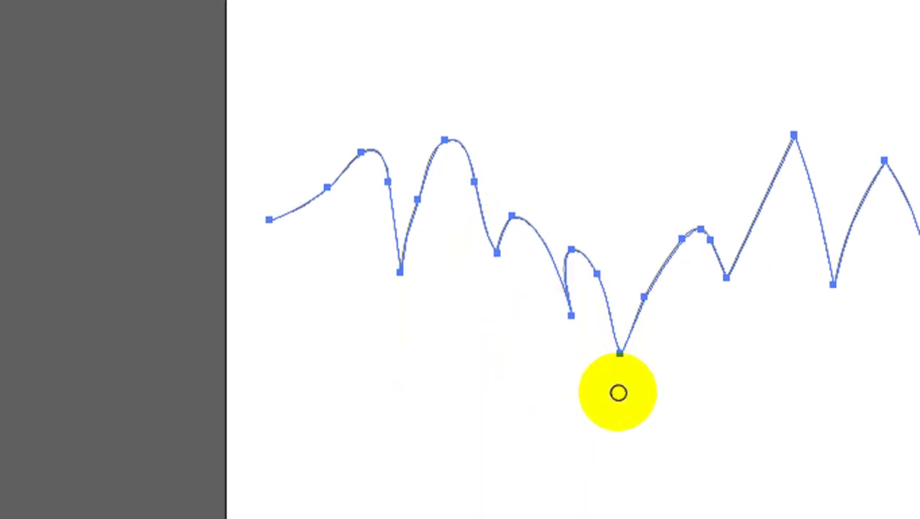
key("Escape")
left_click(622, 337)
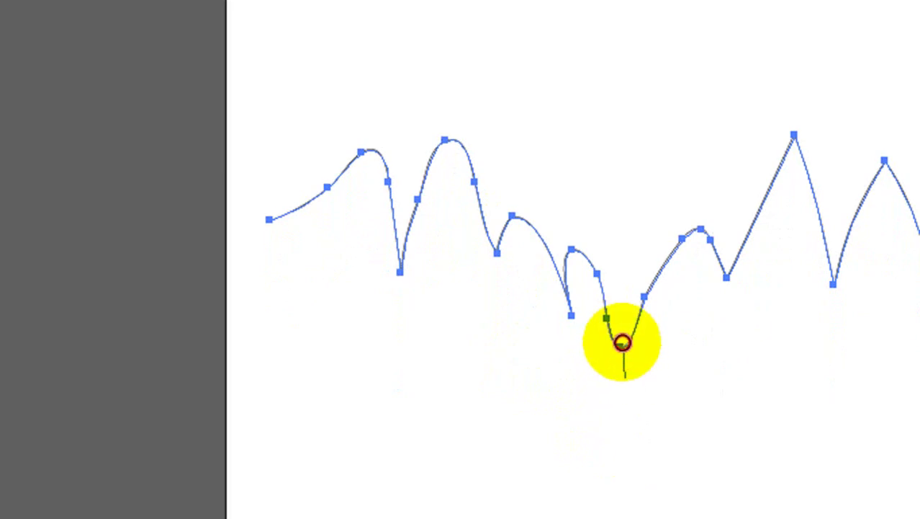
left_click(571, 278)
left_click_drag(572, 278, 567, 338)
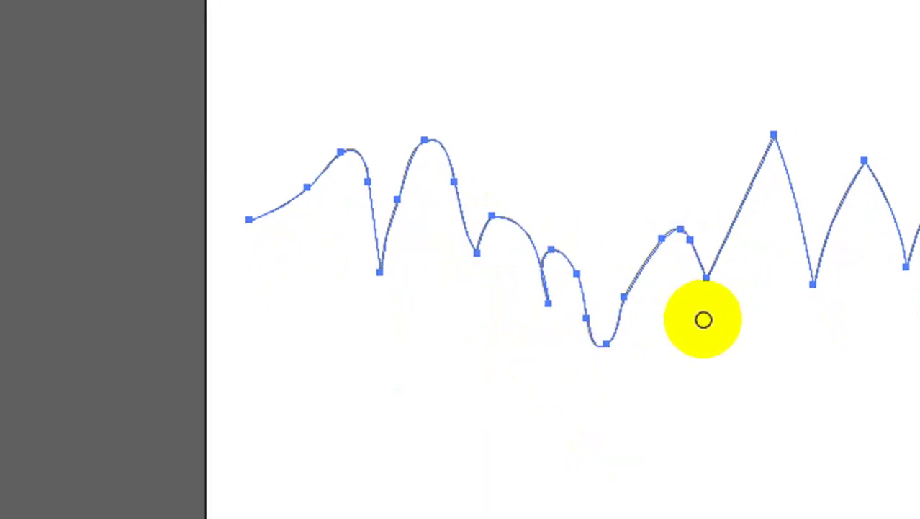
mouse_move(691, 277)
left_mouse_down()
mouse_move(689, 265)
mouse_move(687, 294)
left_mouse_up()
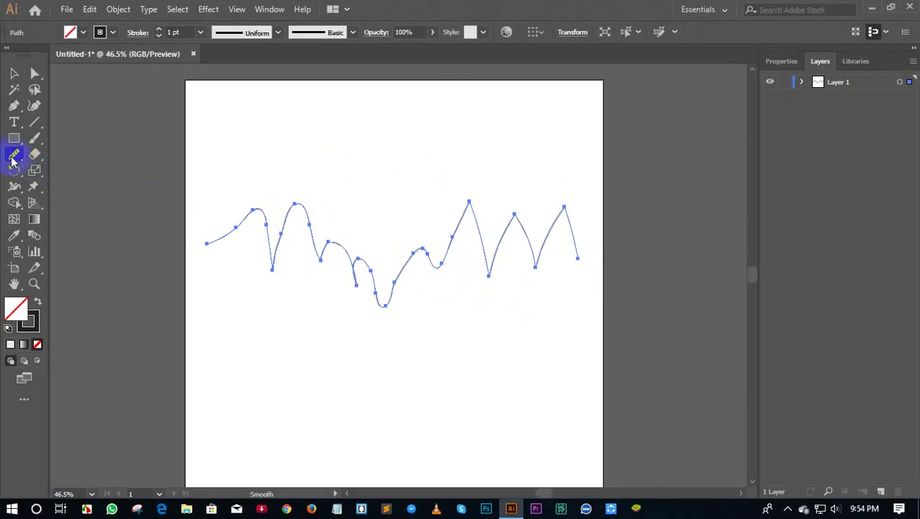
Erase short pieces across the zigzag's left end and middle with the Path Eraser
left_click(14, 154)
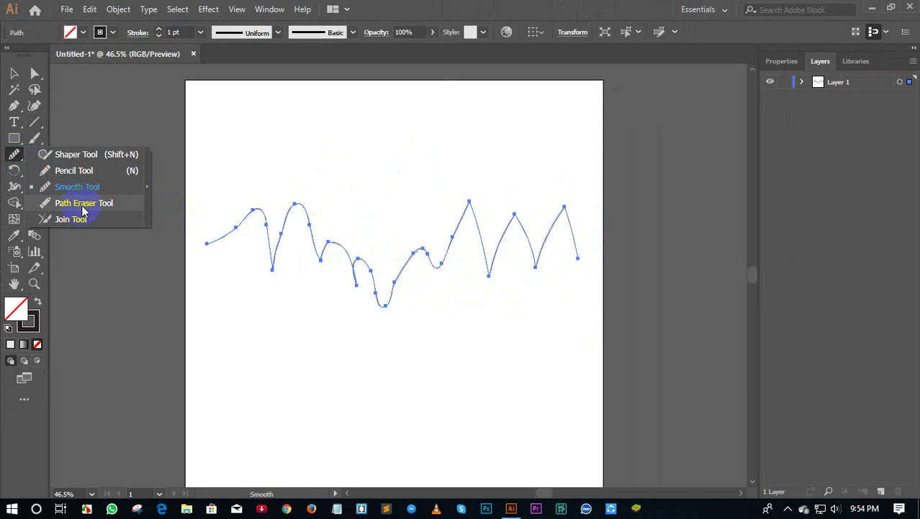
left_click(82, 205)
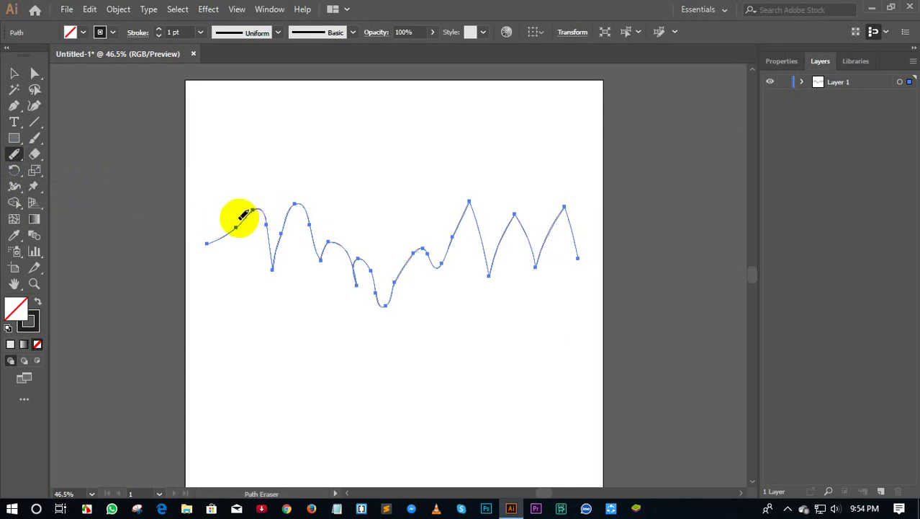
left_click_drag(240, 220, 249, 234)
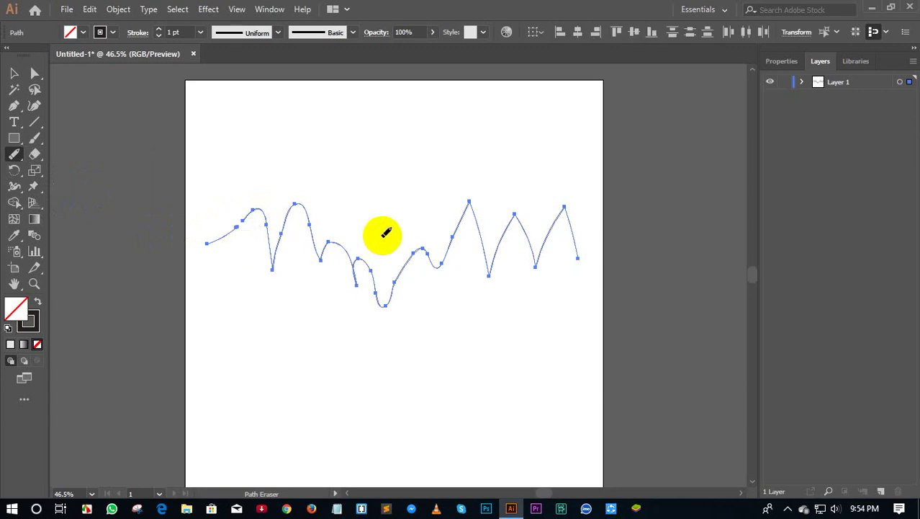
left_click_drag(383, 235, 415, 291)
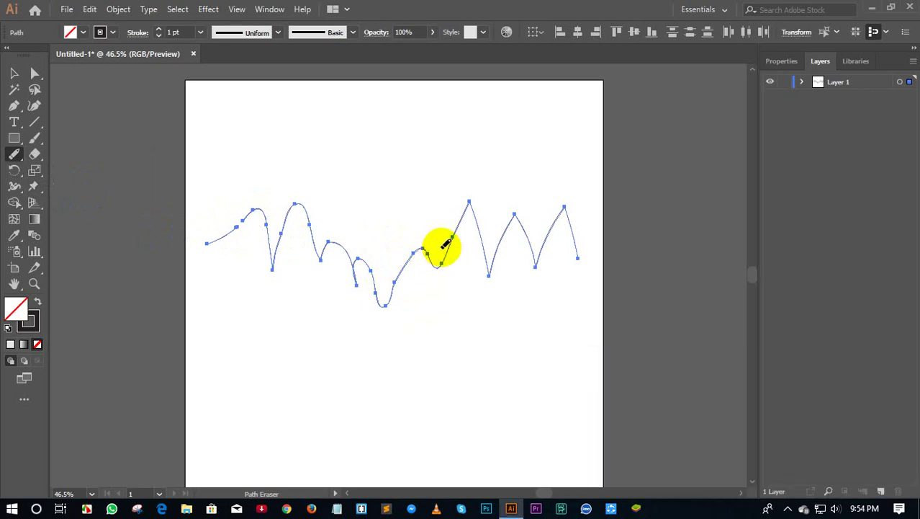
left_click_drag(443, 246, 460, 274)
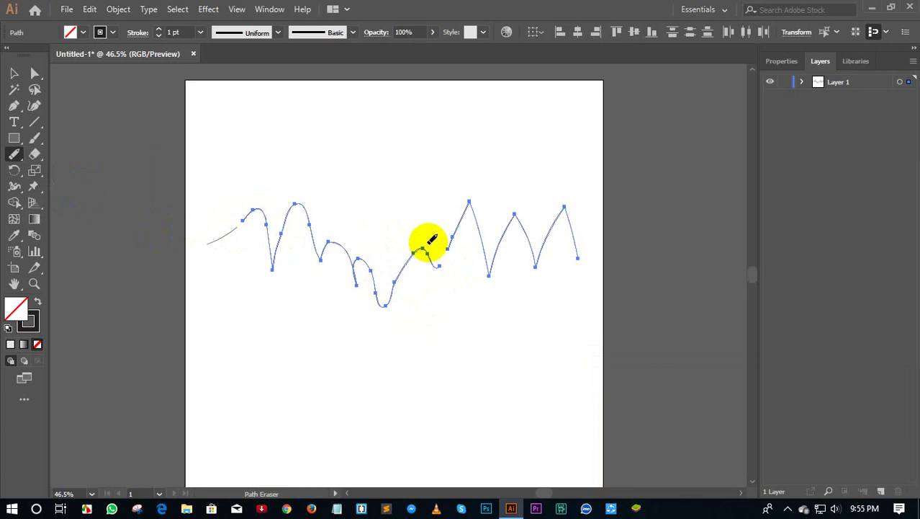
left_click_drag(426, 237, 407, 269)
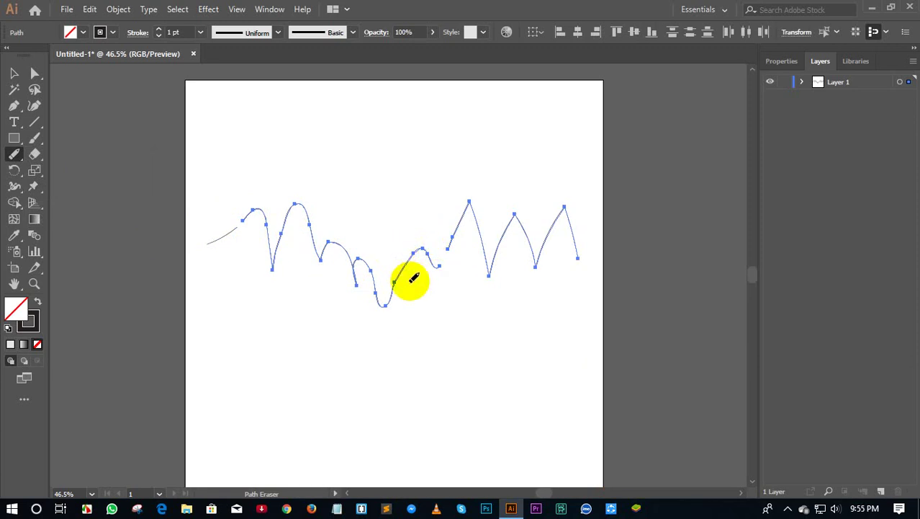
left_click_drag(407, 230, 466, 338)
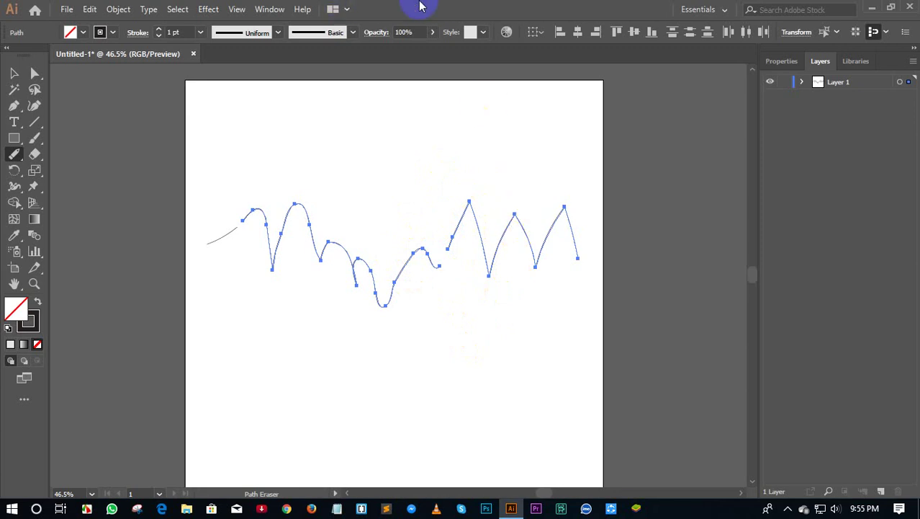
left_click(24, 379)
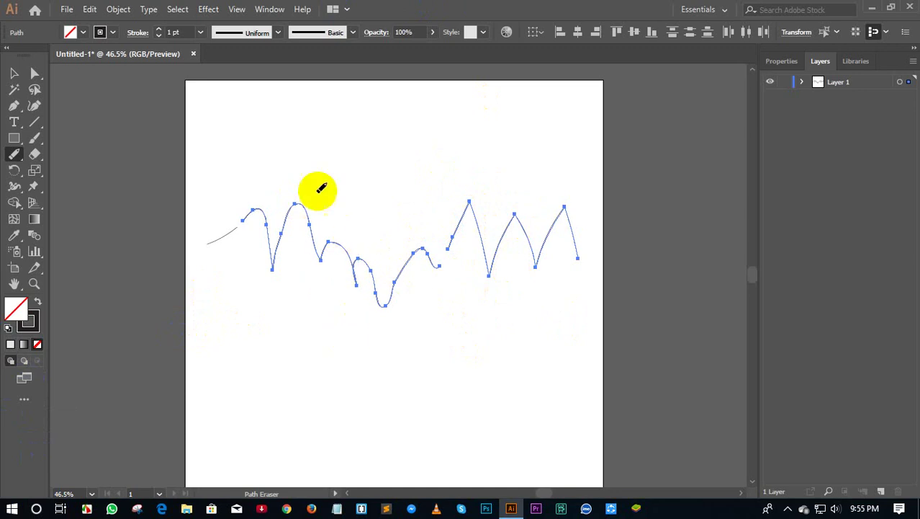
Erase most of the remaining middle and right-hand path, undoing one erasure
mouse_move(322, 188)
left_mouse_down()
mouse_move(294, 226)
mouse_move(325, 298)
mouse_move(261, 207)
mouse_move(252, 210)
left_mouse_up()
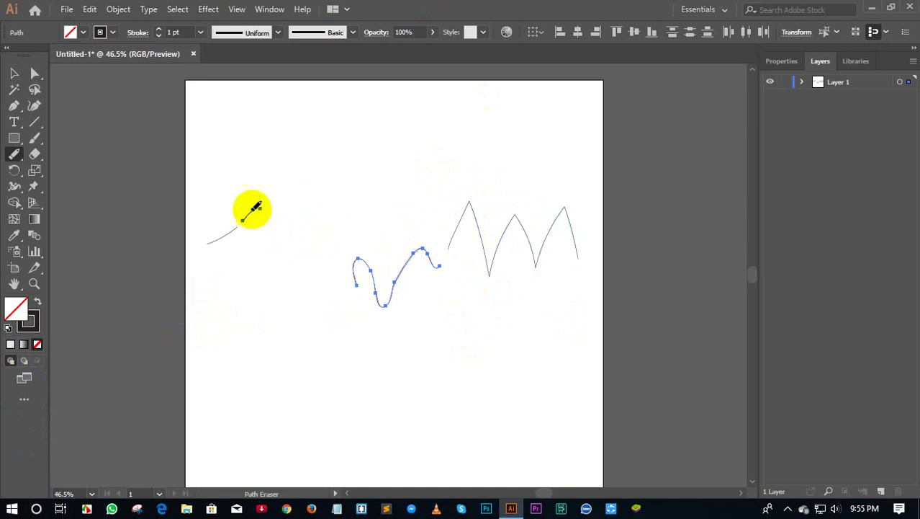
left_click(243, 219)
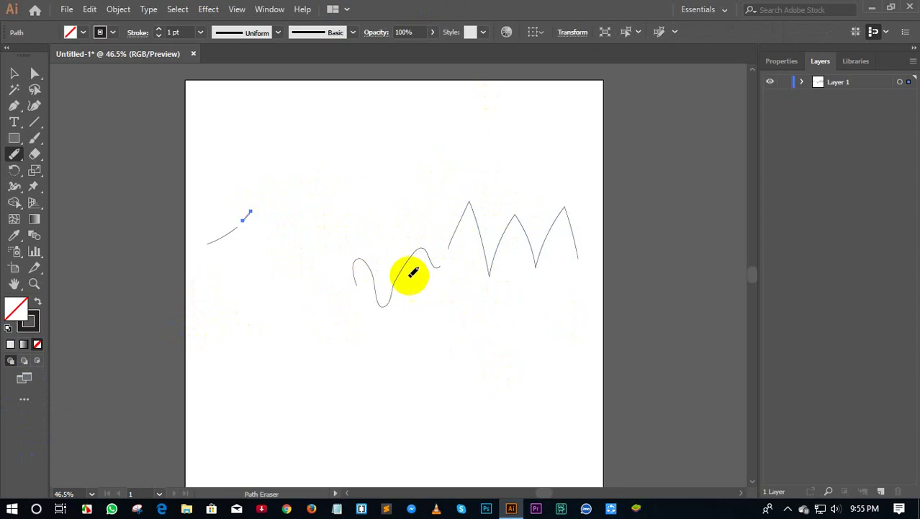
key("ctrl+z")
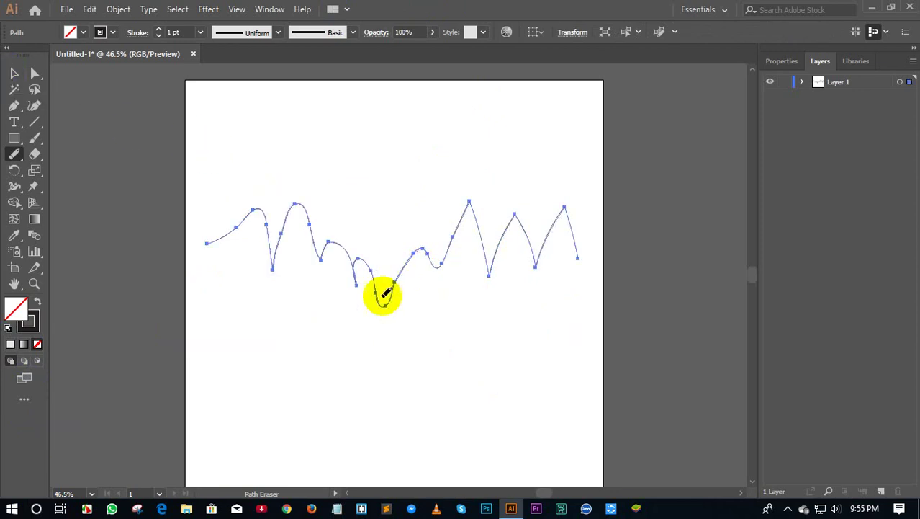
left_click_drag(351, 253, 296, 223)
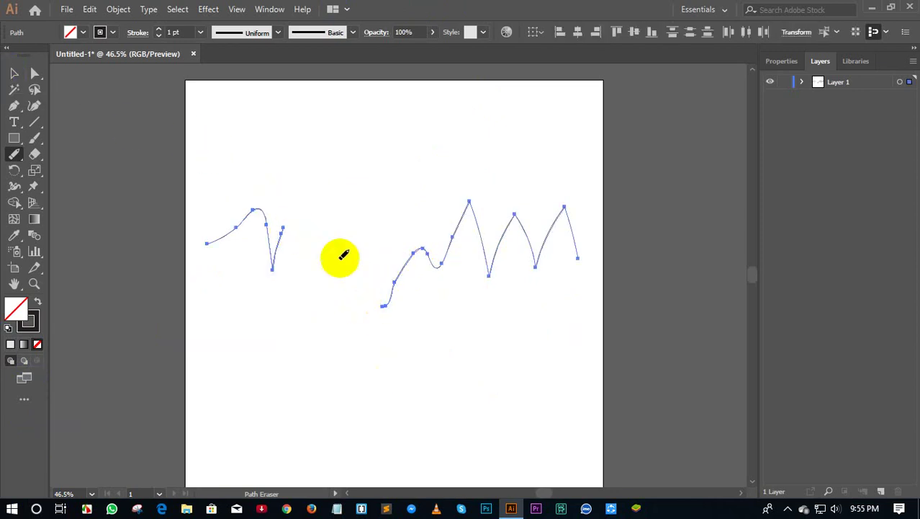
left_click_drag(427, 205, 479, 349)
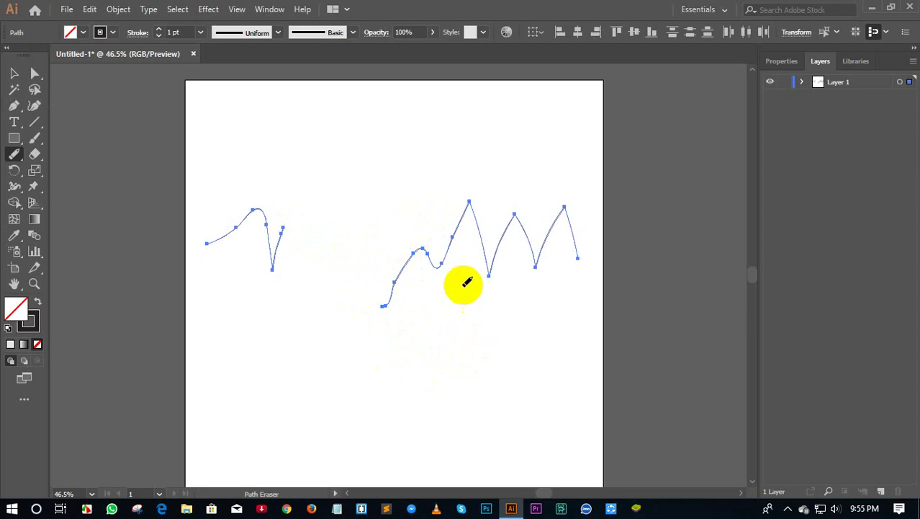
mouse_move(479, 202)
left_mouse_down()
mouse_move(567, 324)
mouse_move(472, 250)
mouse_move(394, 277)
mouse_move(454, 265)
left_mouse_up()
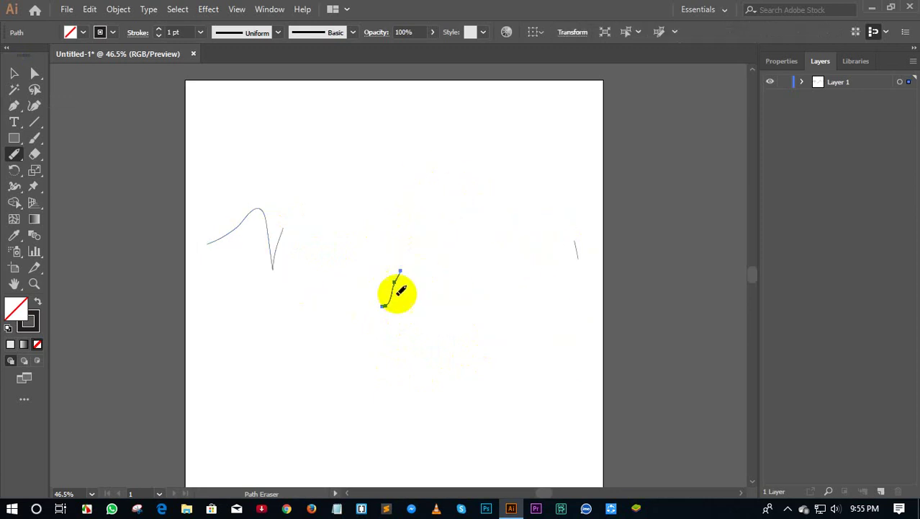
left_click_drag(379, 257, 401, 335)
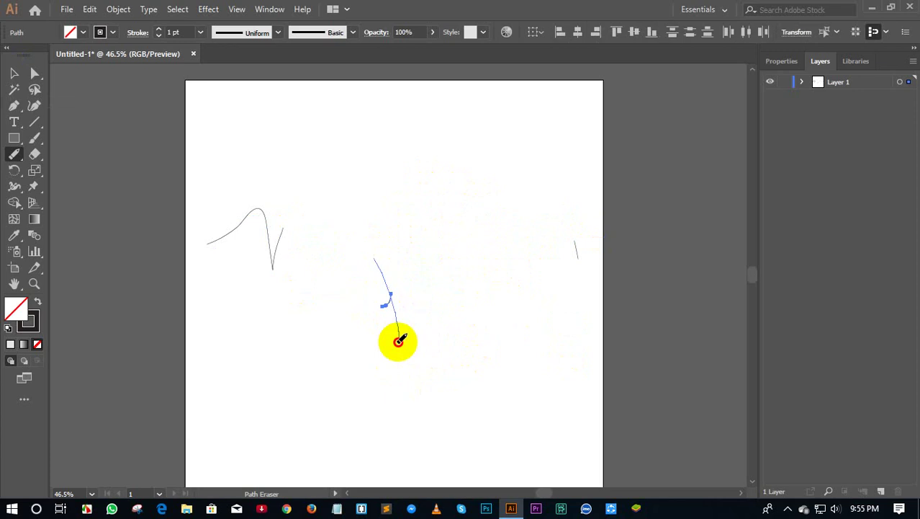
mouse_move(359, 227)
left_mouse_down()
mouse_move(405, 347)
mouse_move(366, 252)
left_mouse_up()
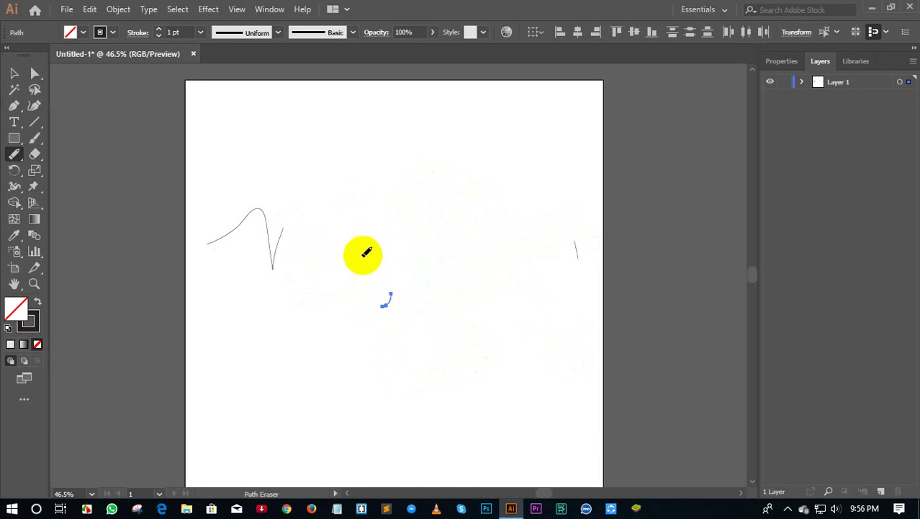
left_click(18, 156)
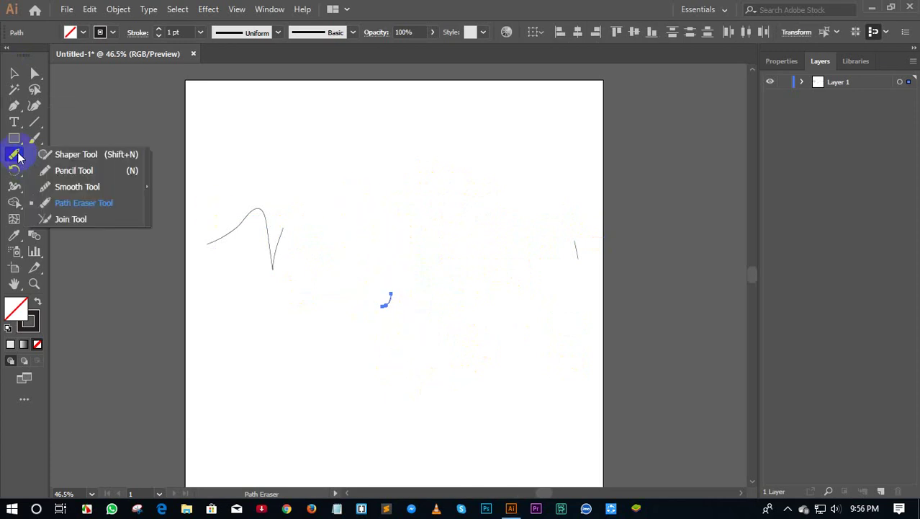
Marquee-select the leftover left curve and fragment to clear them from the artboard
left_click(13, 75)
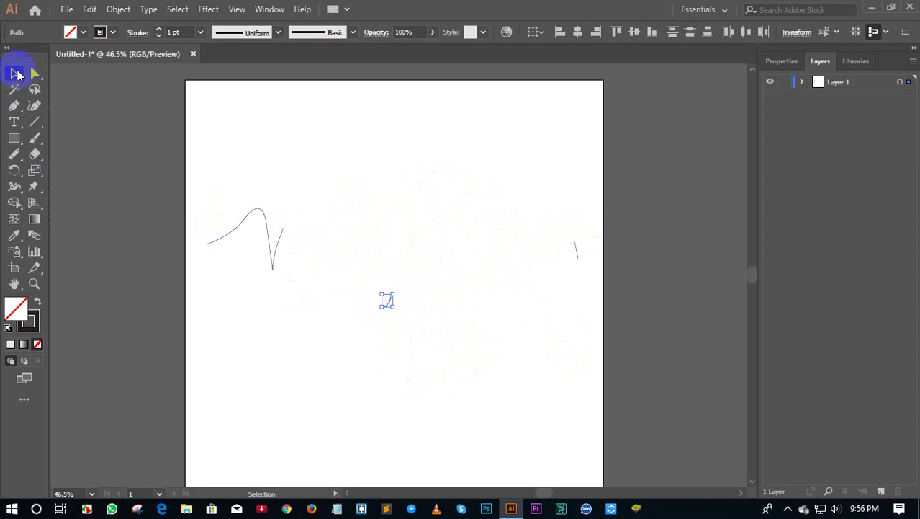
left_click_drag(253, 241, 467, 412)
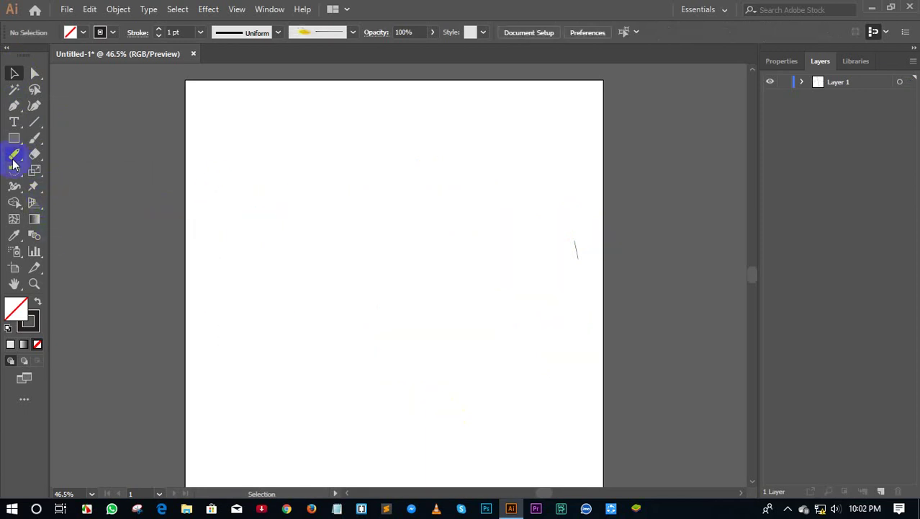
left_click(10, 159)
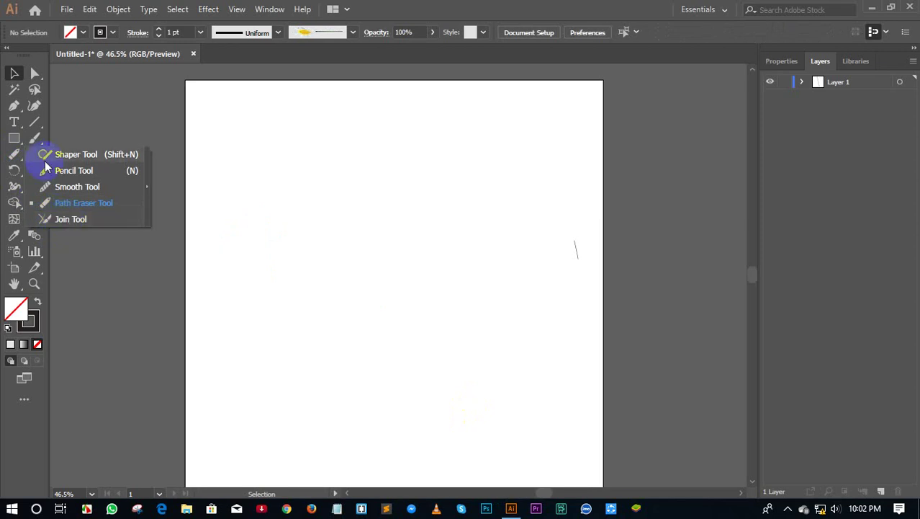
left_click(126, 167)
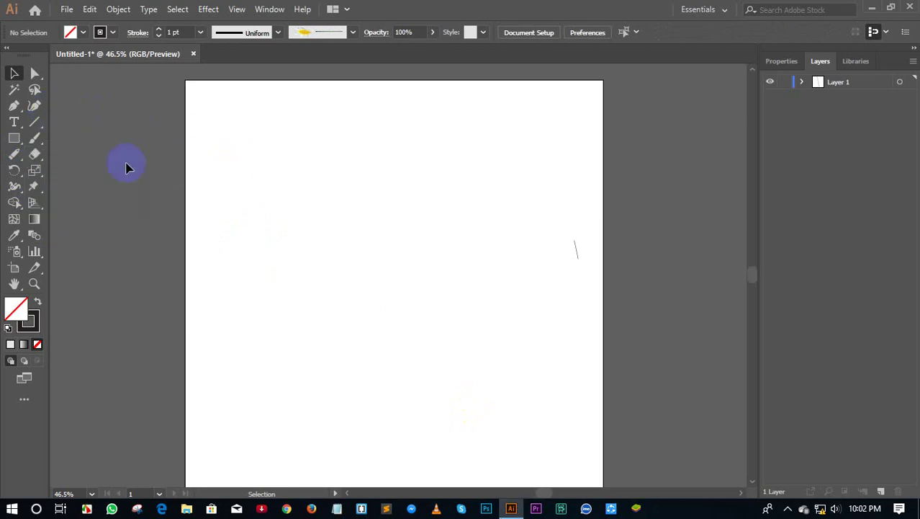
Draw three straight Line Segment strokes that crisscross into a rough triangle
left_click(36, 125)
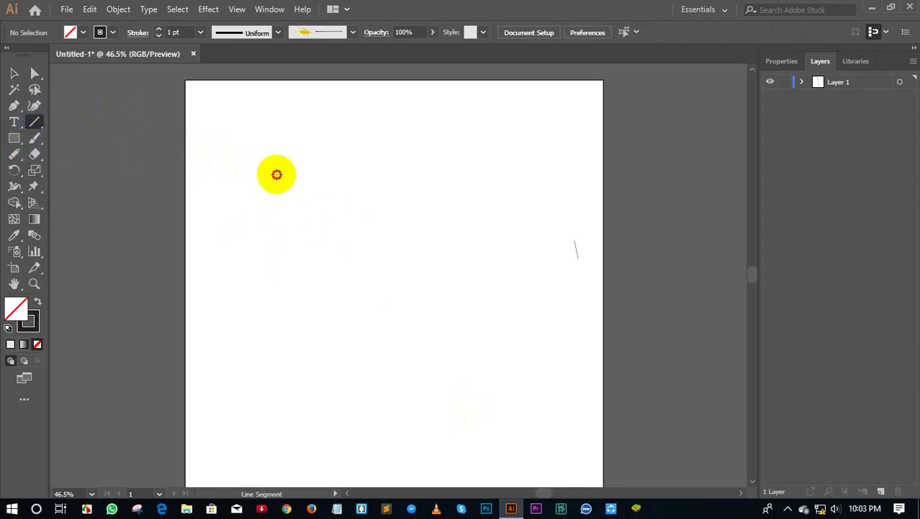
left_click_drag(276, 175, 481, 315)
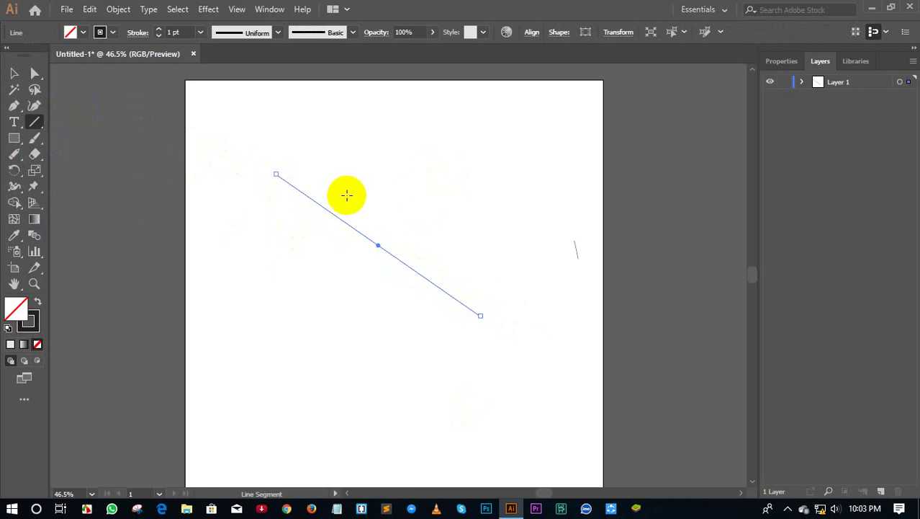
left_click_drag(322, 169, 251, 381)
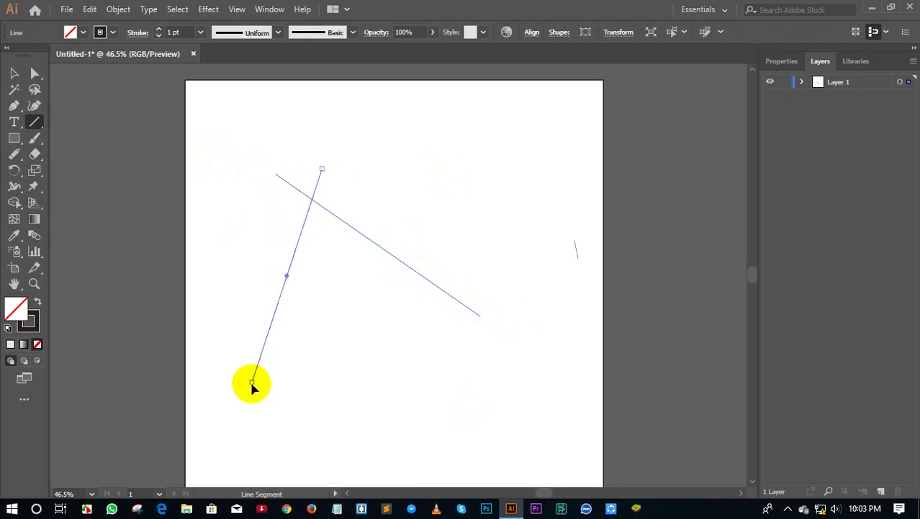
left_click_drag(225, 345, 483, 258)
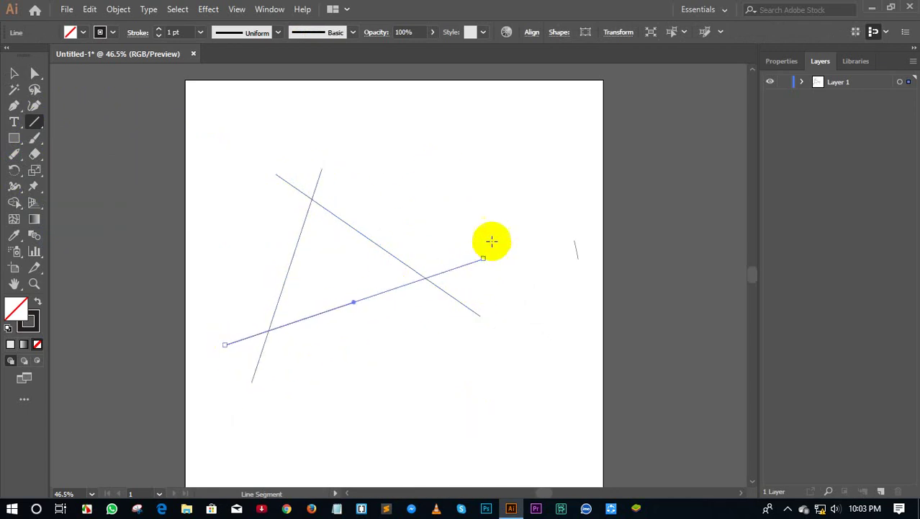
left_click(11, 74)
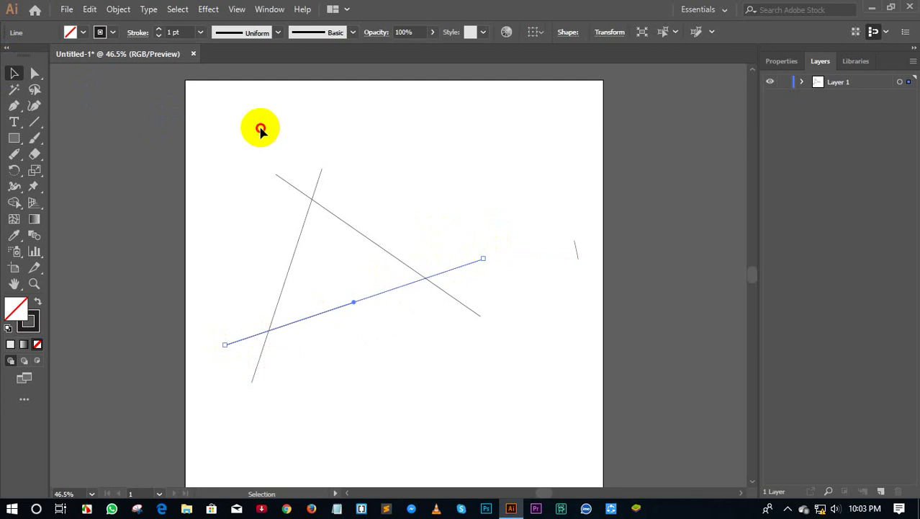
Select the three lines and join them into the right-hand corner with the Join Tool
left_click_drag(261, 130, 479, 376)
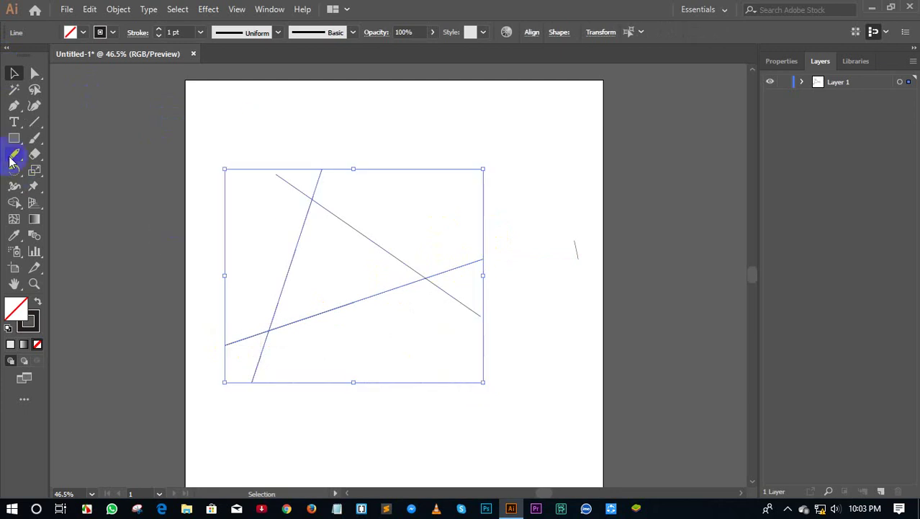
left_click_drag(11, 160, 58, 223)
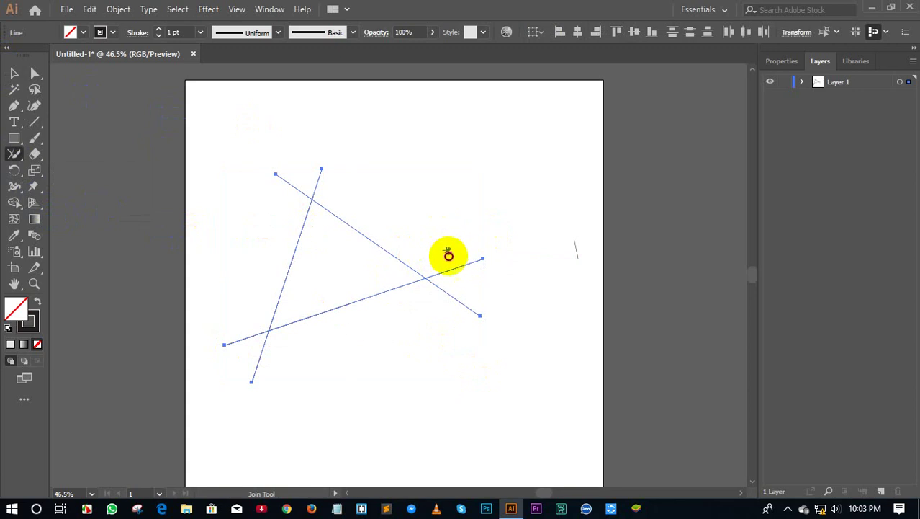
left_click_drag(447, 275, 436, 298)
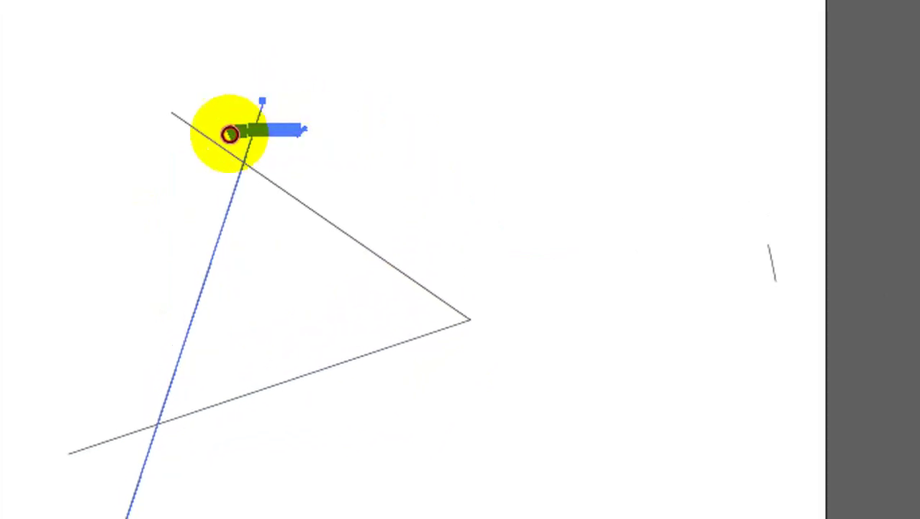
left_click_drag(229, 134, 214, 149)
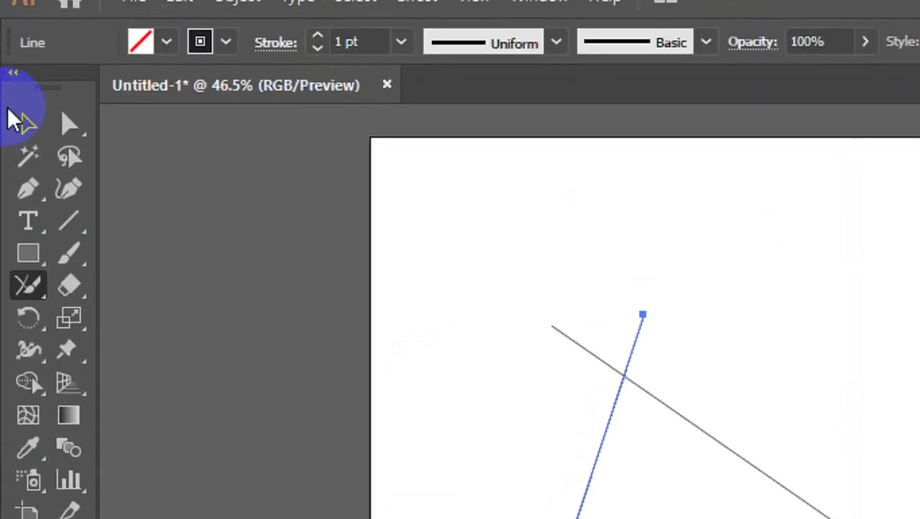
Reselect the lines and join the top and bottom-left corners, trimming the overhanging ends
left_click(27, 136)
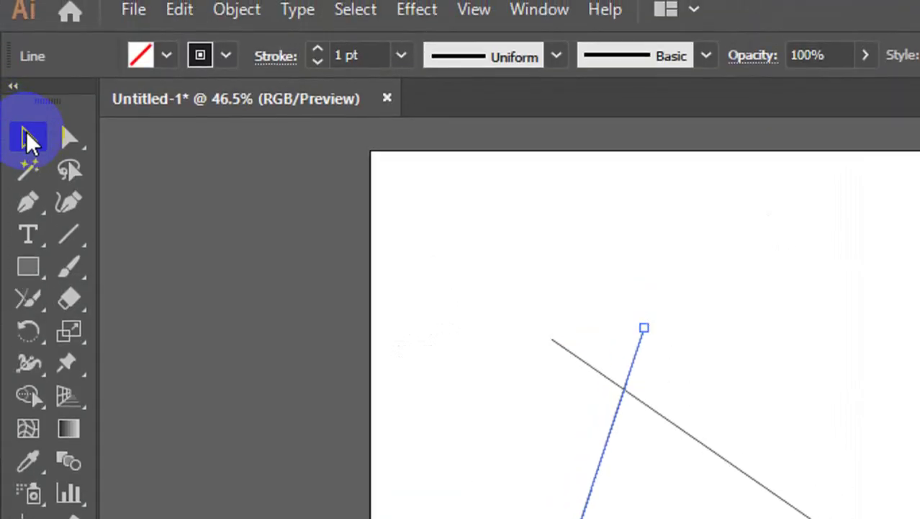
left_click_drag(551, 297, 692, 484)
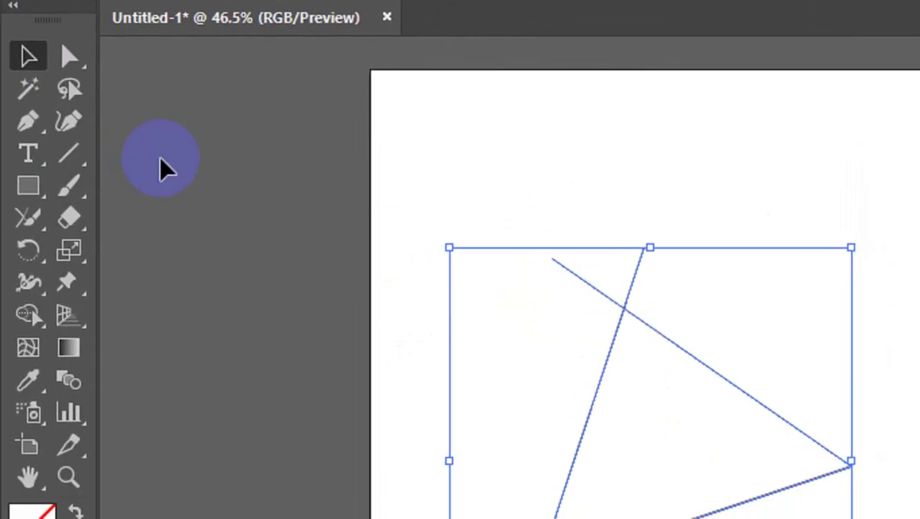
left_click(40, 216)
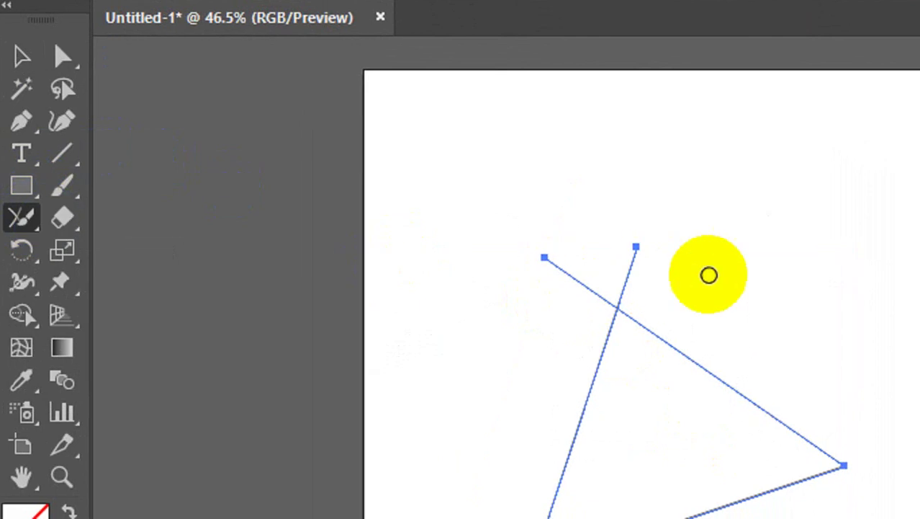
left_click_drag(602, 269, 551, 297)
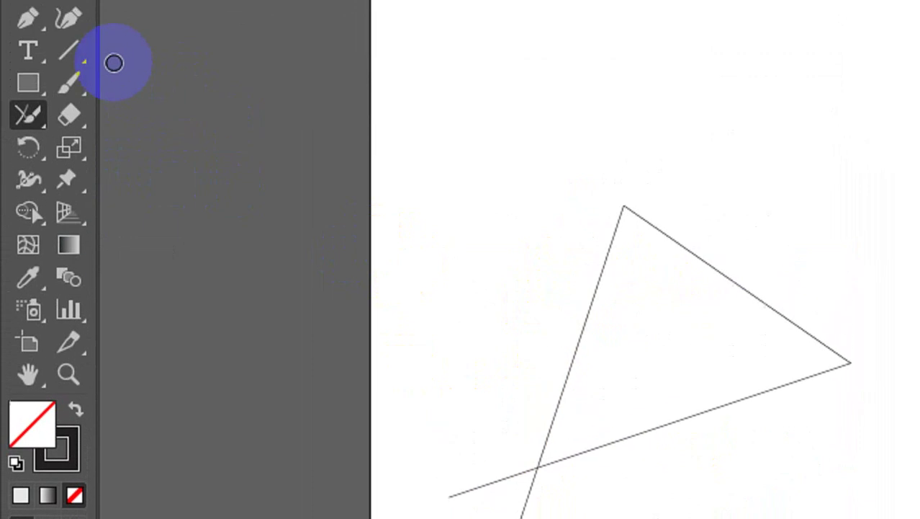
left_click_drag(503, 350, 647, 476)
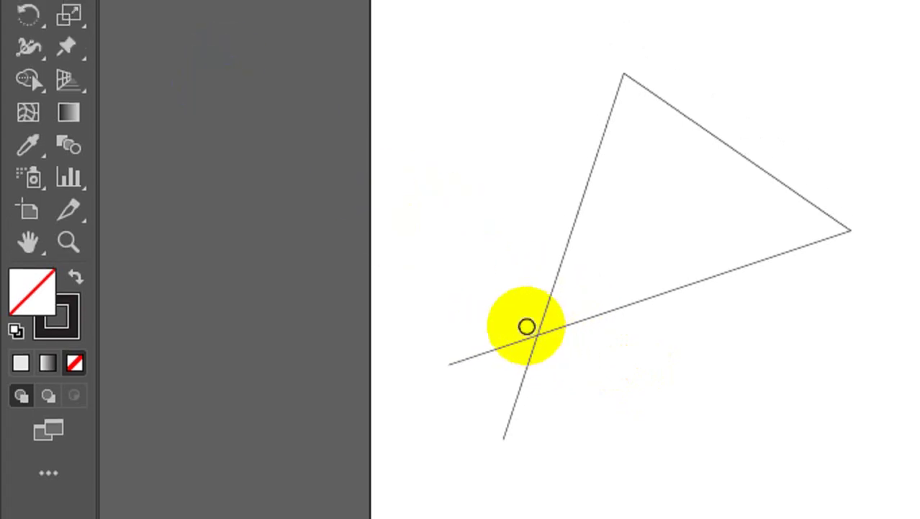
left_click_drag(489, 321, 634, 404)
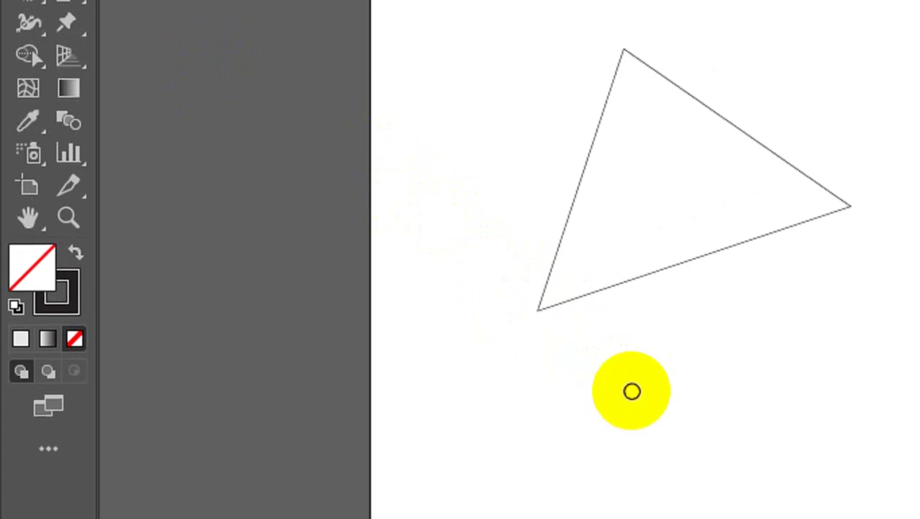
left_click(29, 36)
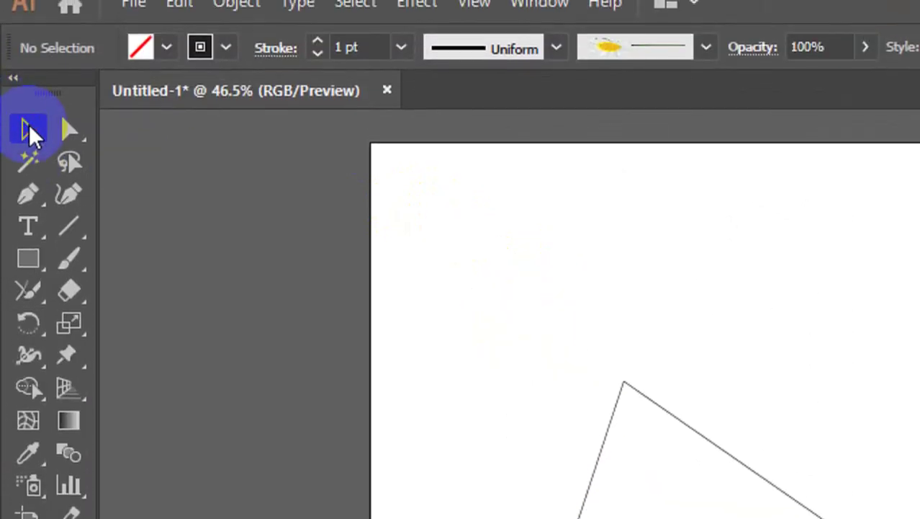
Delete the triangle and pick the Line Segment Tool from the pencil-group flyout
left_click(687, 393)
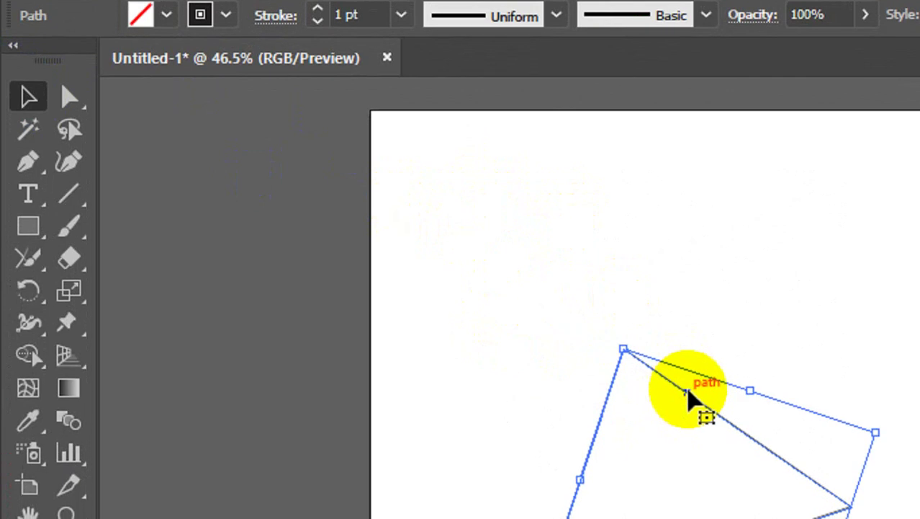
key("Delete")
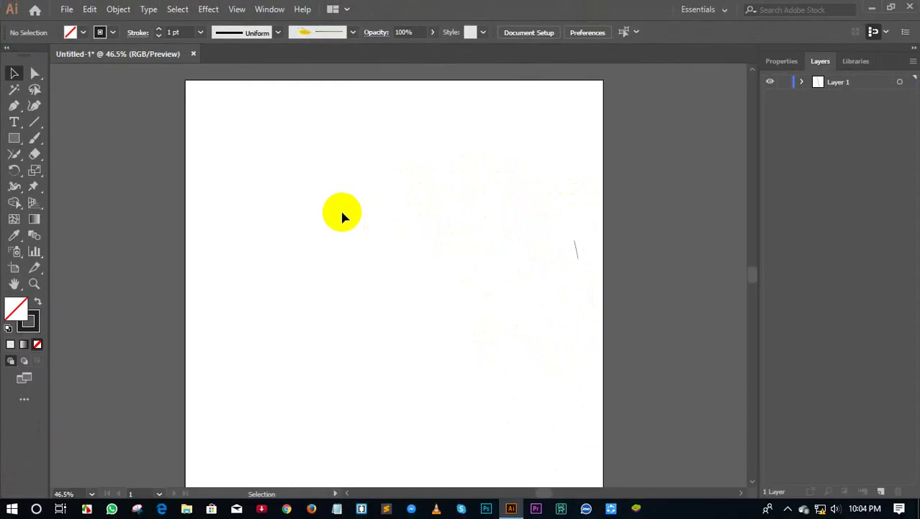
left_click(6, 161)
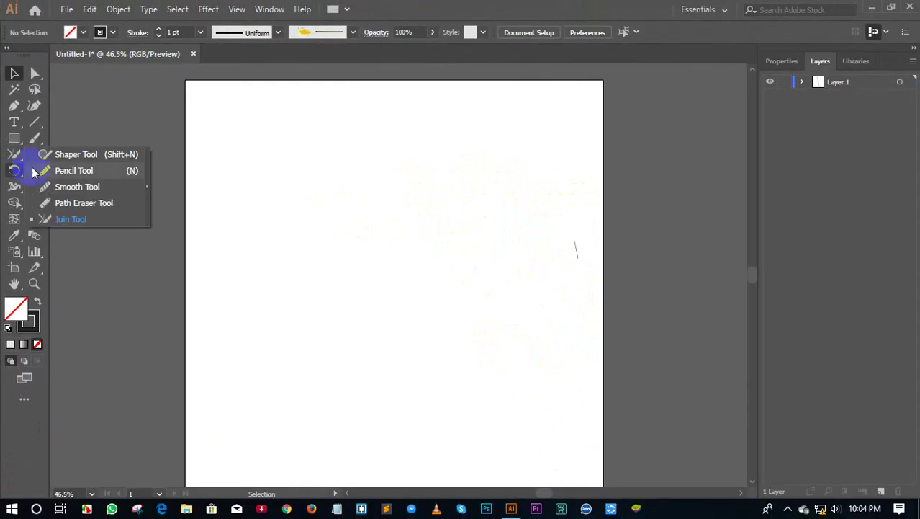
left_click(33, 123)
Draw three straight lines crossing one another near the top of the artboard
left_click_drag(342, 180, 547, 344)
mouse_move(412, 170)
left_mouse_down()
mouse_move(370, 276)
mouse_move(300, 381)
left_mouse_up()
mouse_move(276, 341)
left_mouse_down()
mouse_move(487, 302)
mouse_move(554, 276)
left_mouse_up()
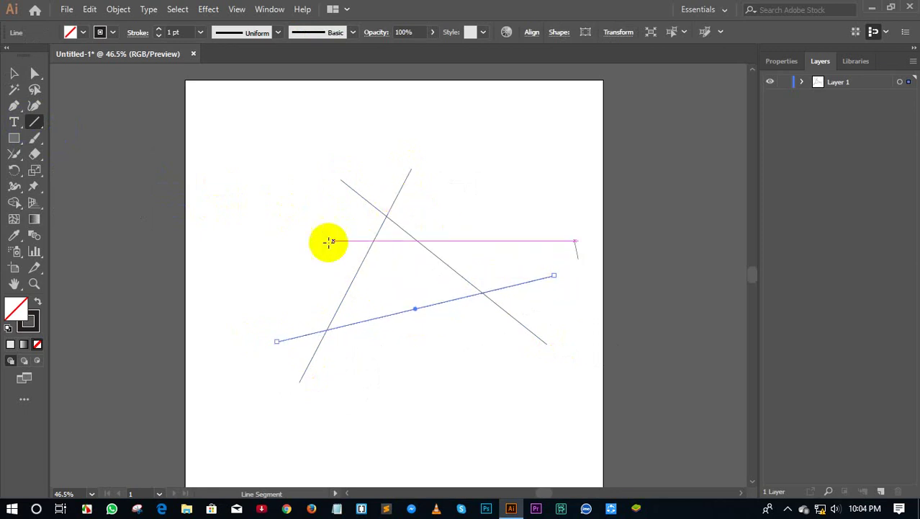
Draw five more crossing lines across the lower area, some running past the bottom and right edges
scroll(312, 381, "down", 3)
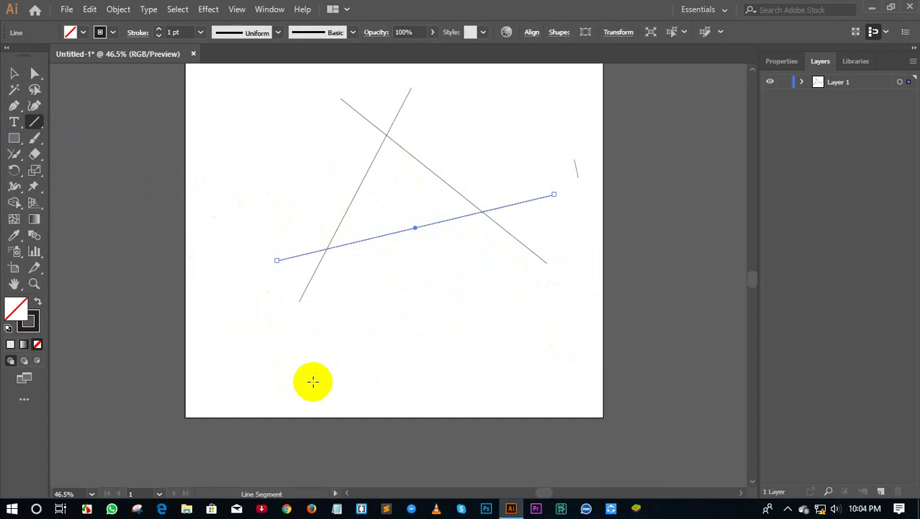
mouse_move(373, 283)
left_mouse_down()
mouse_move(606, 431)
mouse_move(392, 448)
left_mouse_up()
left_click_drag(455, 276, 522, 481)
left_click_drag(303, 358, 680, 304)
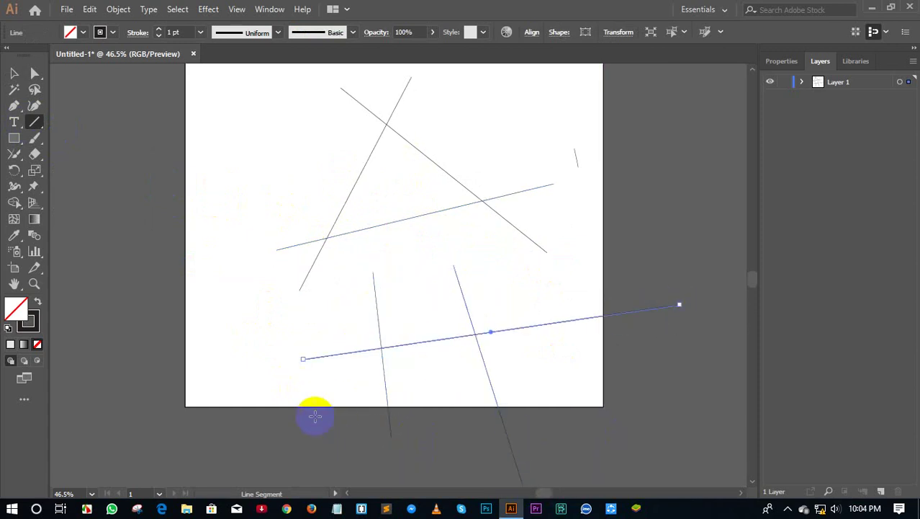
left_click_drag(315, 416, 588, 374)
left_click_drag(296, 286, 609, 276)
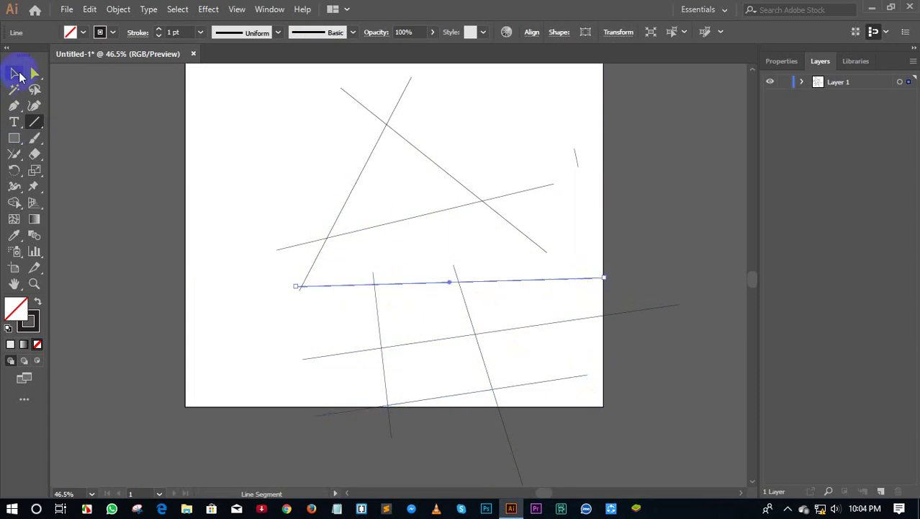
left_click(14, 75)
Select the three upper lines and join them at the top crossing with the Join Tool
left_click(252, 123)
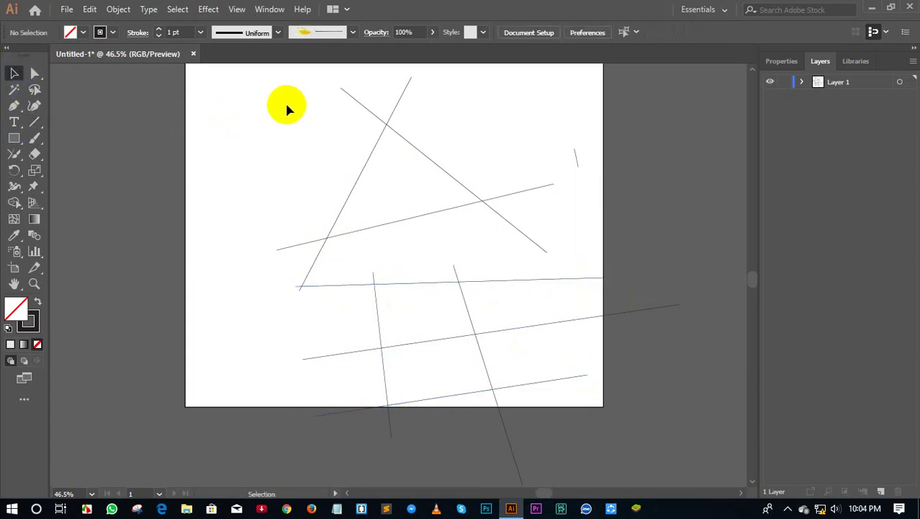
left_click_drag(296, 85, 559, 413)
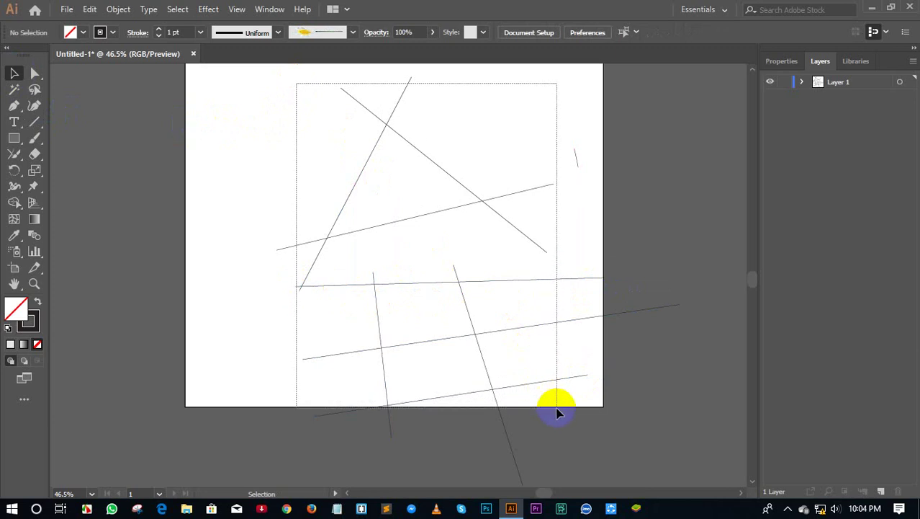
left_click(240, 180)
scroll(282, 153, "up", 1)
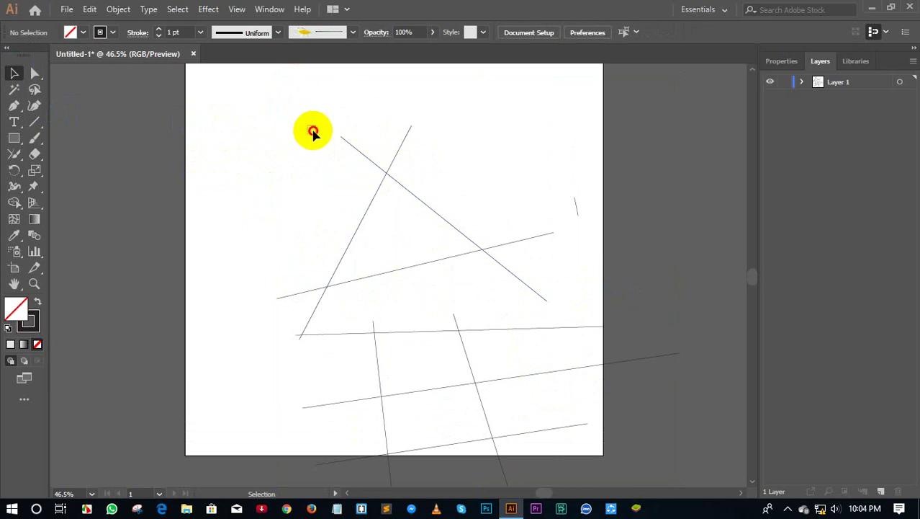
left_click_drag(313, 132, 496, 276)
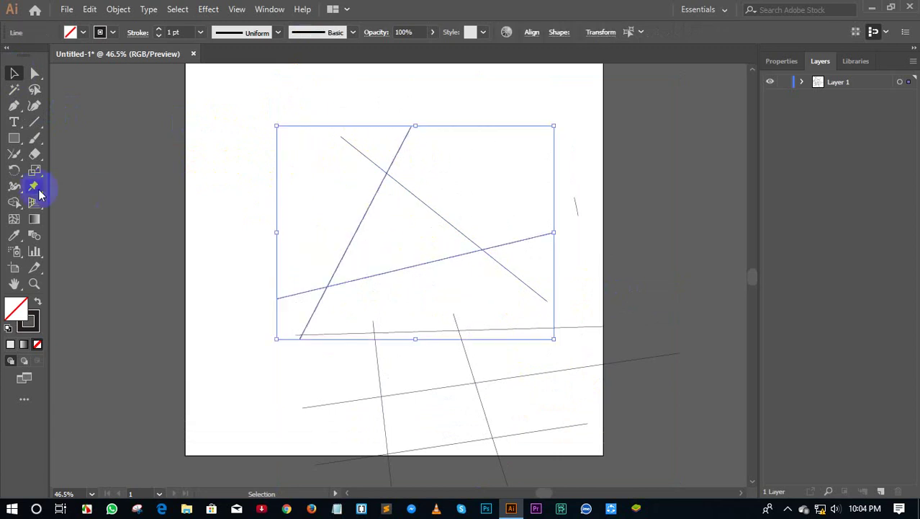
left_click(13, 155)
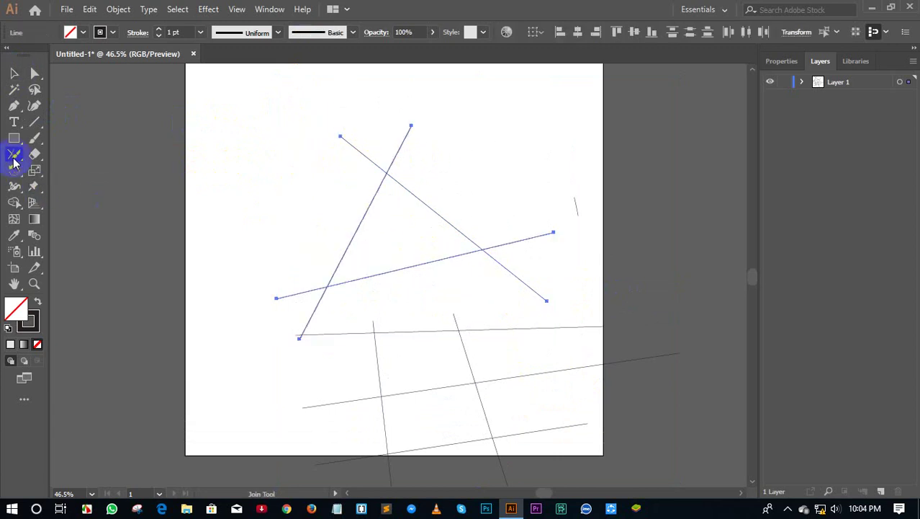
left_click(72, 226)
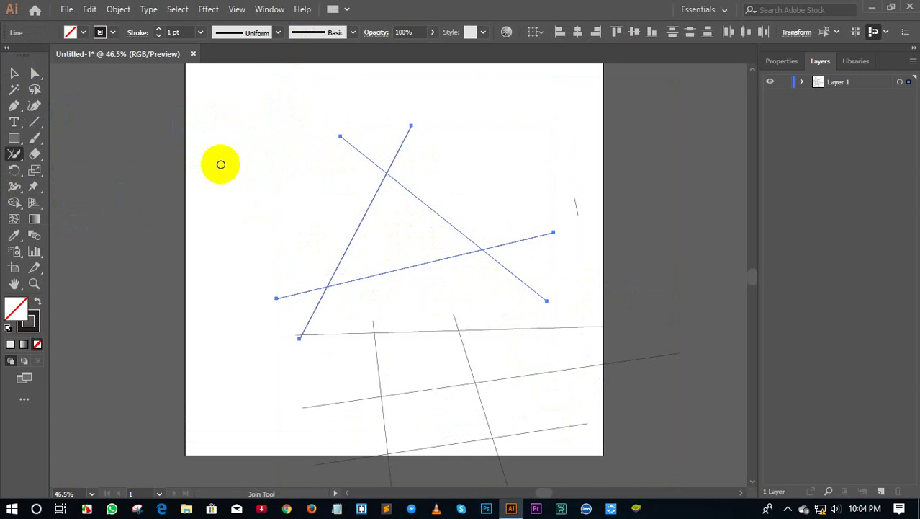
left_click_drag(348, 165, 411, 159)
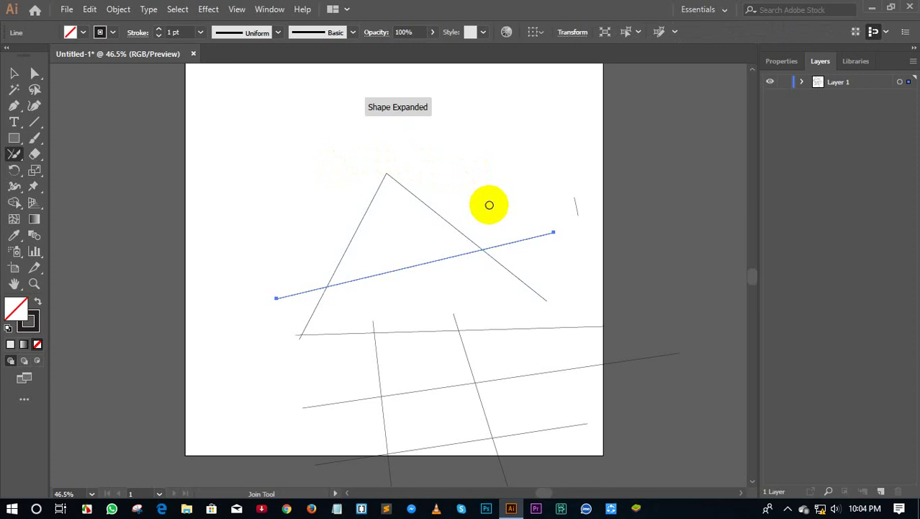
left_click_drag(502, 221, 505, 301)
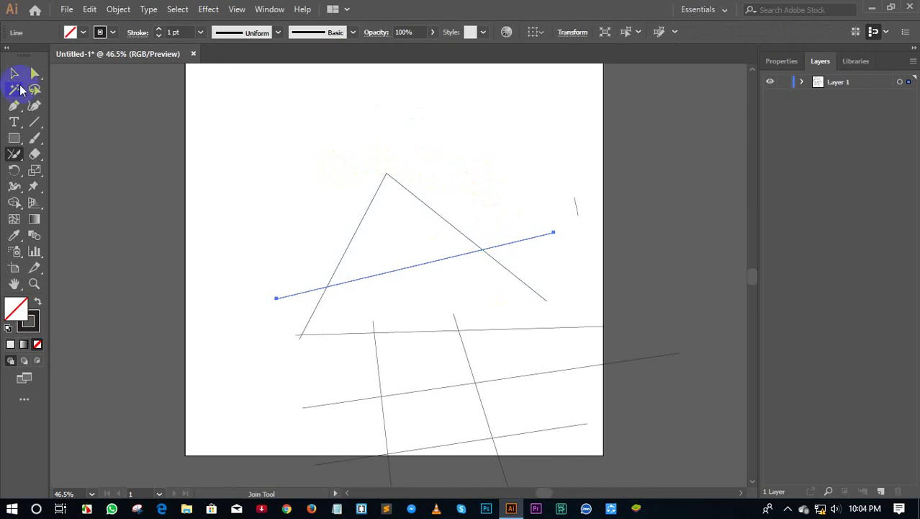
Reselect the lines and trim the right and lower-left corners, closing the triangle
left_click(16, 75)
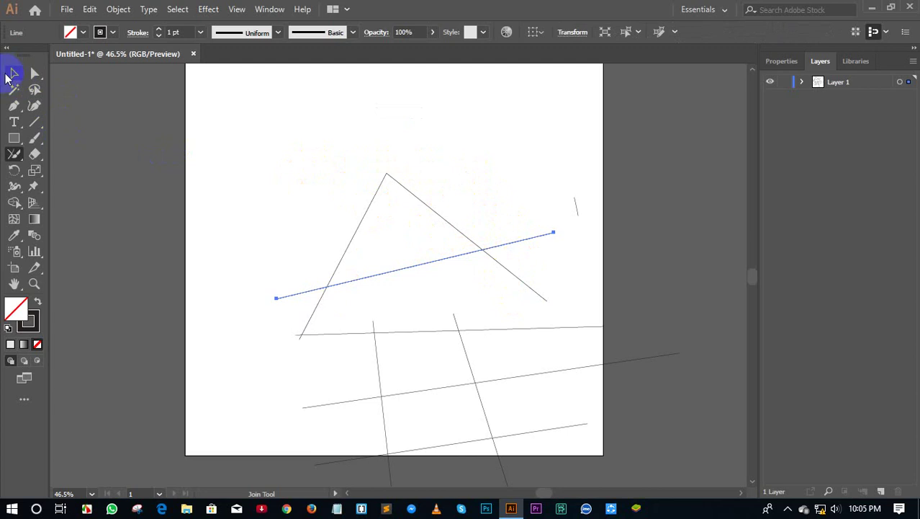
left_click(13, 73)
left_click(340, 162)
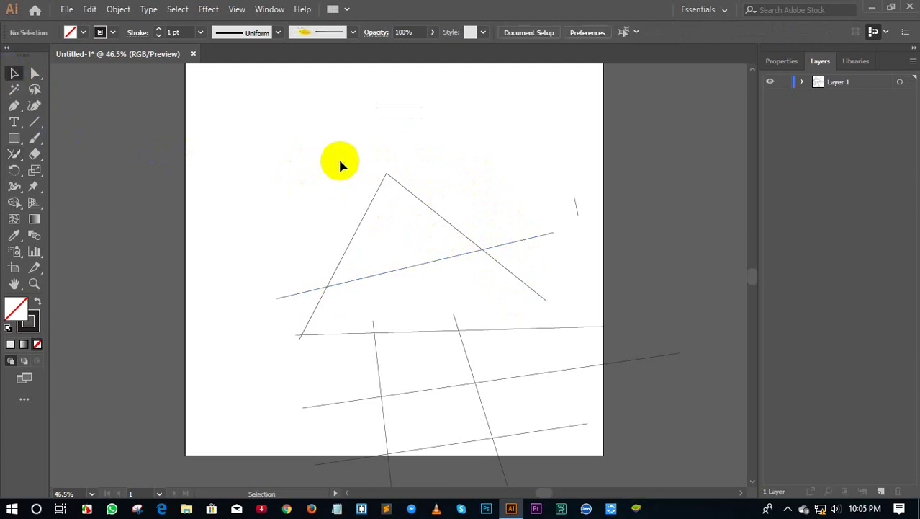
left_click_drag(340, 160, 532, 295)
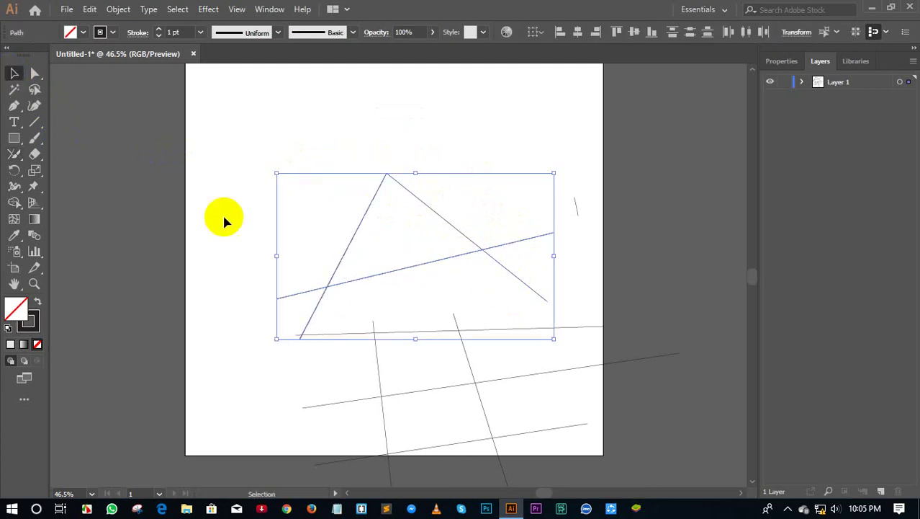
left_click(14, 153)
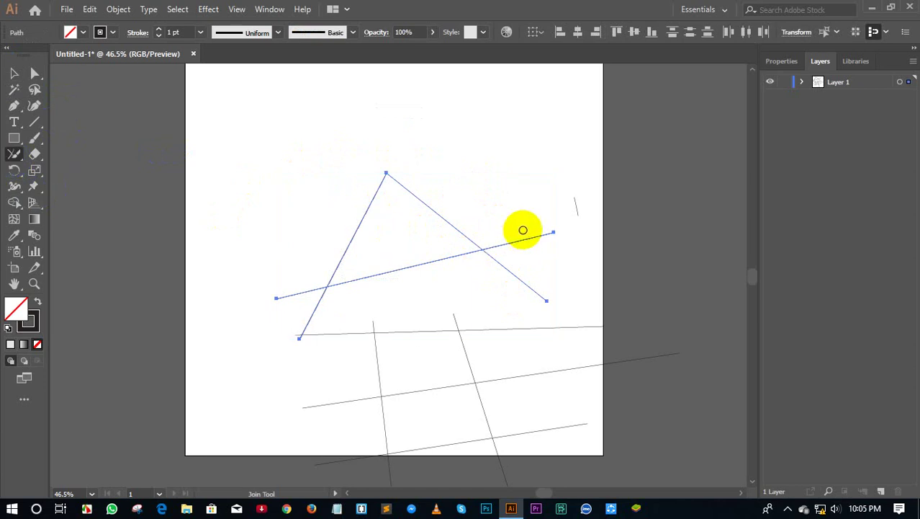
left_click_drag(523, 226, 522, 301)
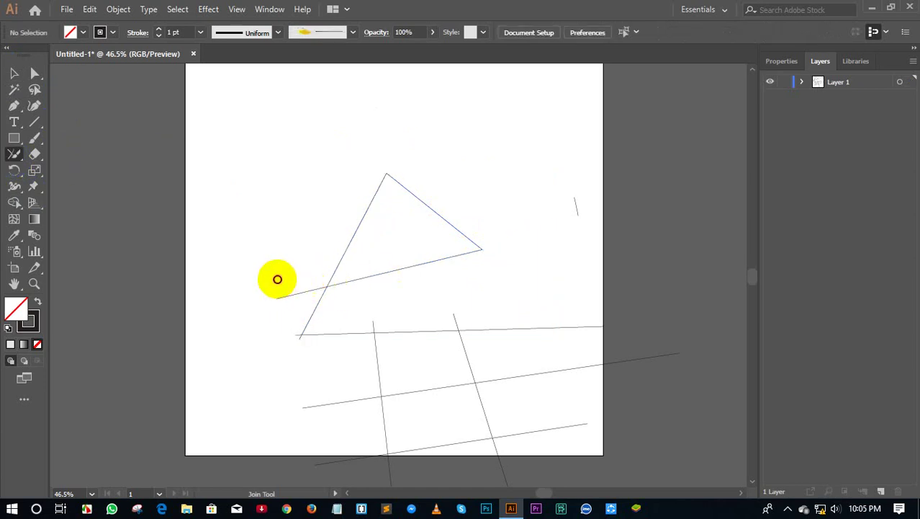
left_click_drag(277, 279, 350, 318)
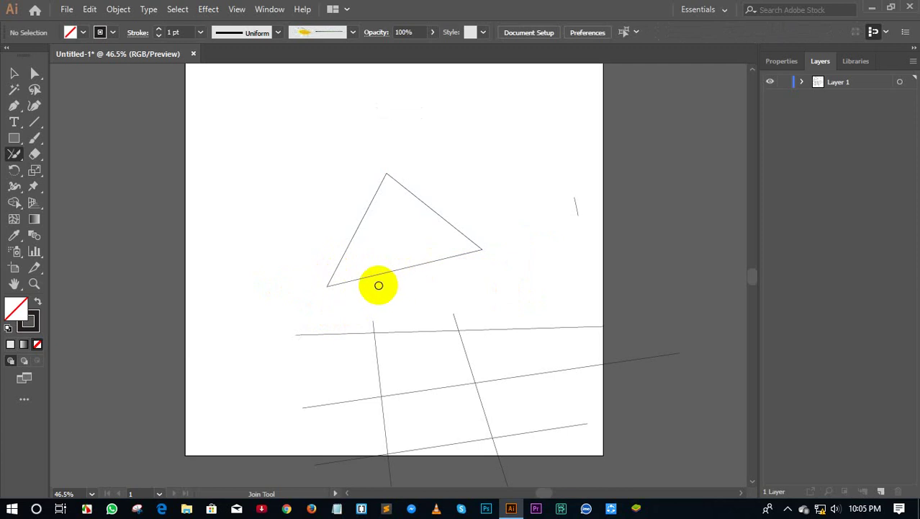
Select the lower grid lines and join the top line to the vertical lines
left_click(13, 73)
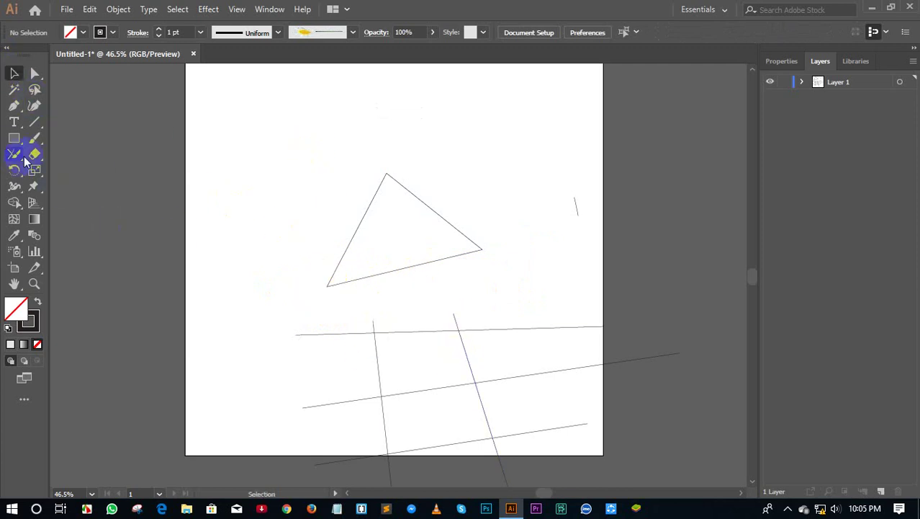
left_click_drag(292, 317, 585, 483)
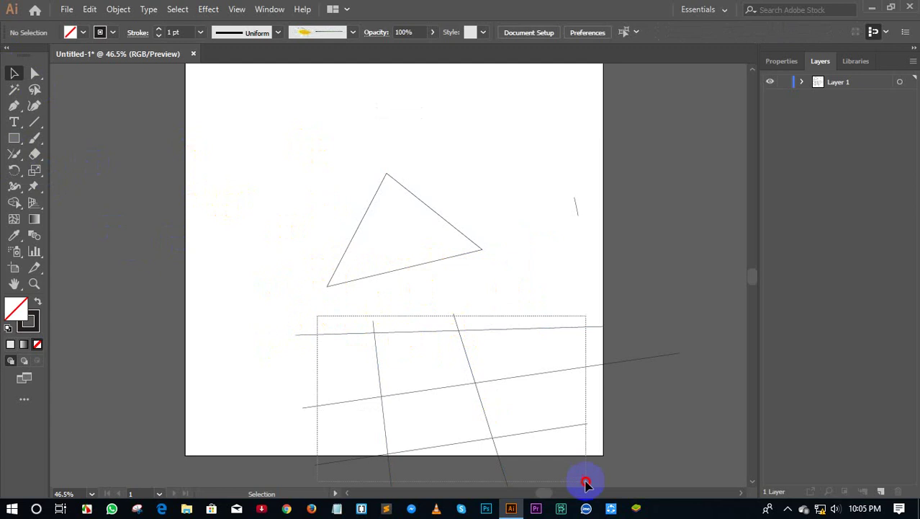
left_click(14, 154)
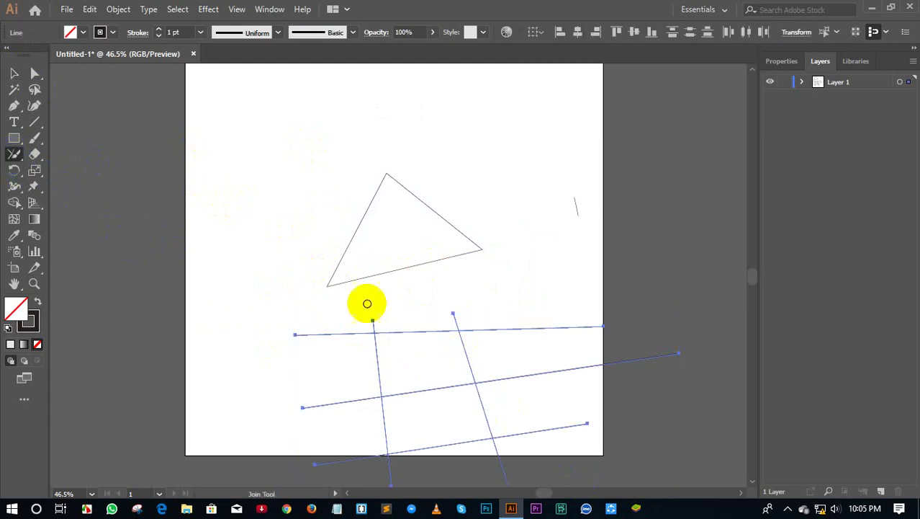
left_click_drag(432, 316, 500, 346)
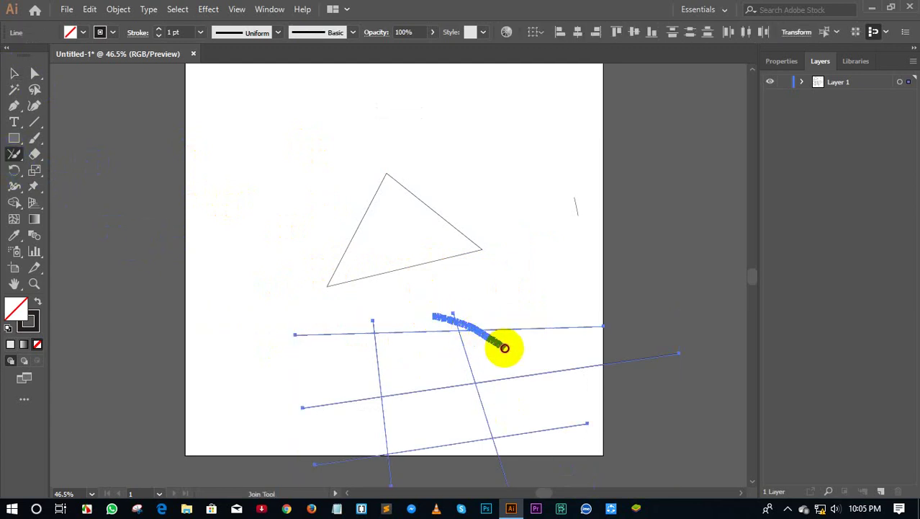
left_click_drag(337, 348, 376, 328)
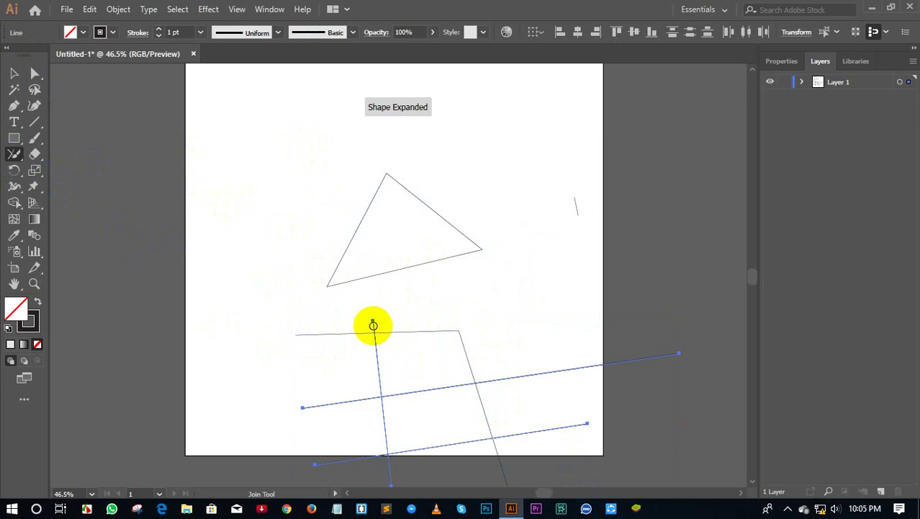
Reselect the grid lines and trim the top line's left overhang and another overhang
left_click(13, 74)
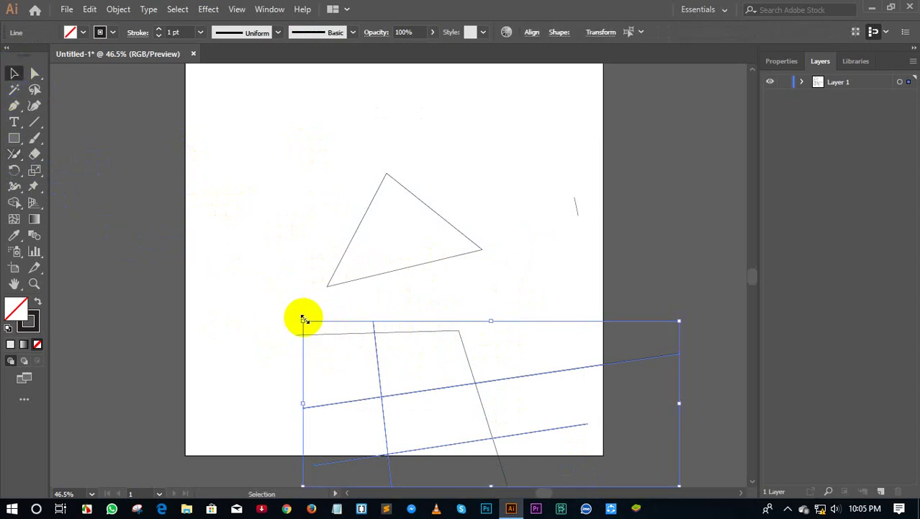
left_click_drag(277, 309, 440, 407)
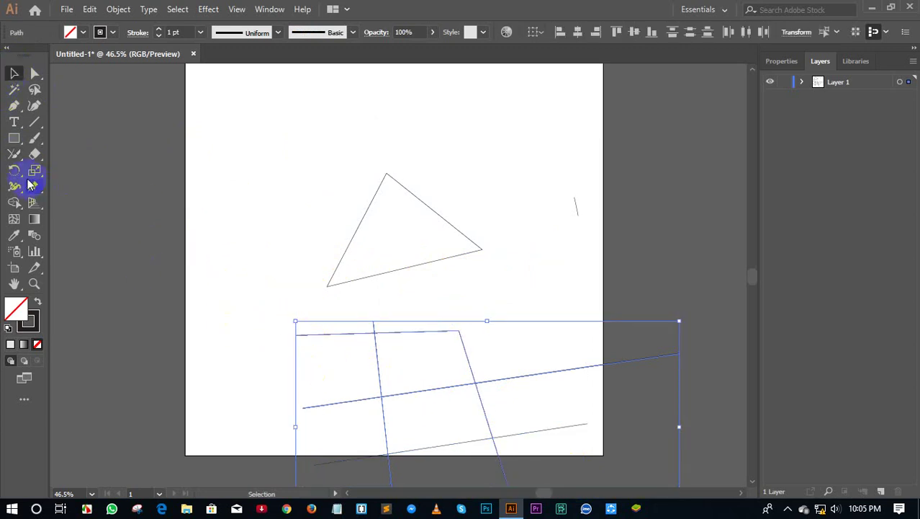
left_click(258, 349)
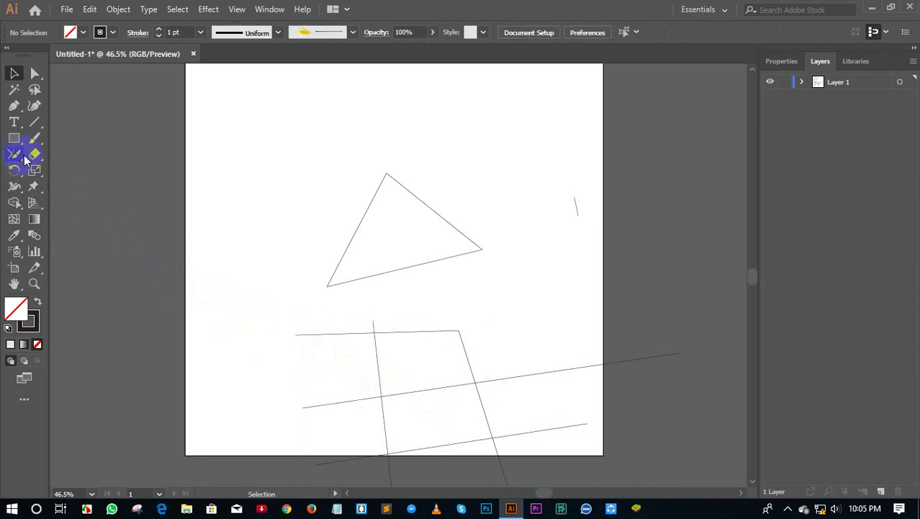
left_click(13, 73)
left_click(333, 317)
left_click_drag(333, 317, 472, 415)
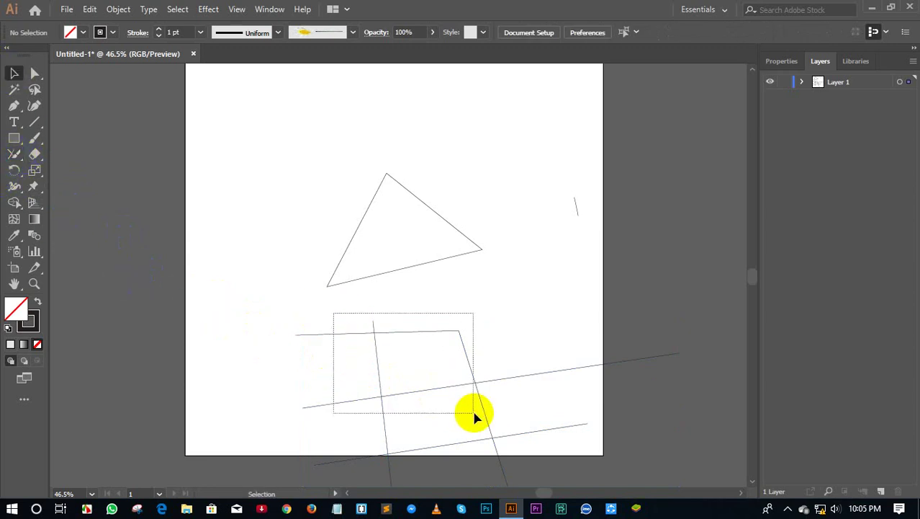
left_click(16, 155)
left_click_drag(318, 360, 410, 305)
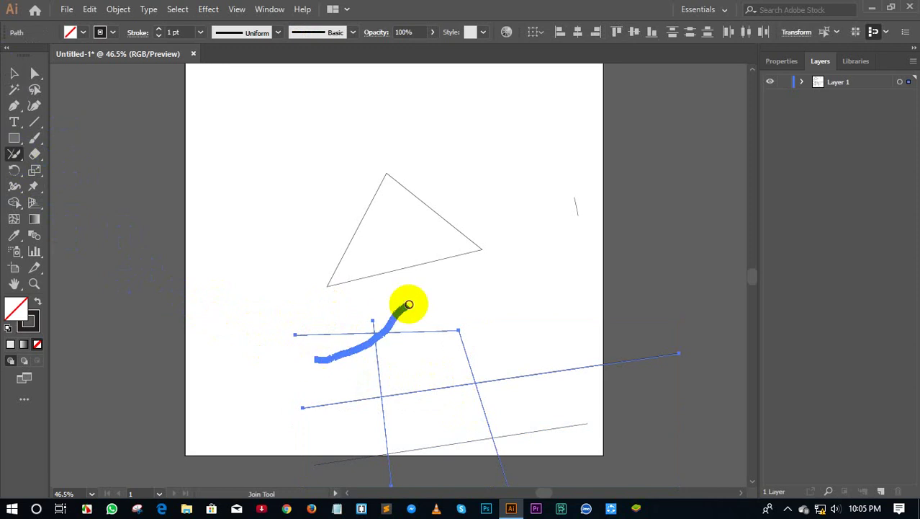
left_click_drag(372, 428, 375, 384)
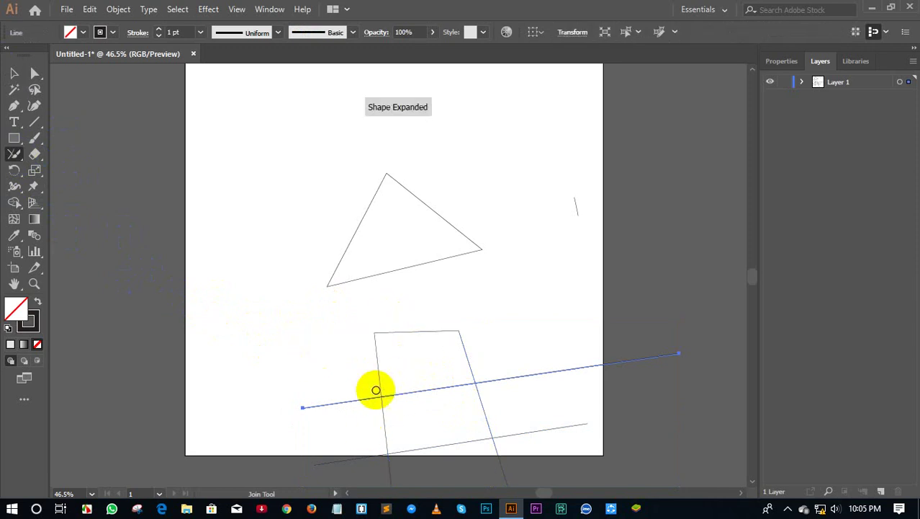
scroll(377, 387, "down", 3)
left_click_drag(508, 362, 466, 435)
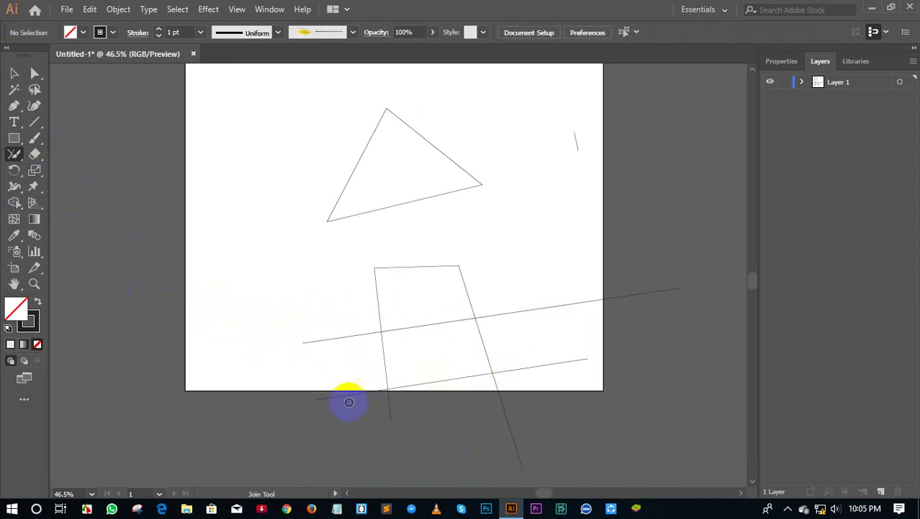
left_click_drag(311, 372, 482, 471)
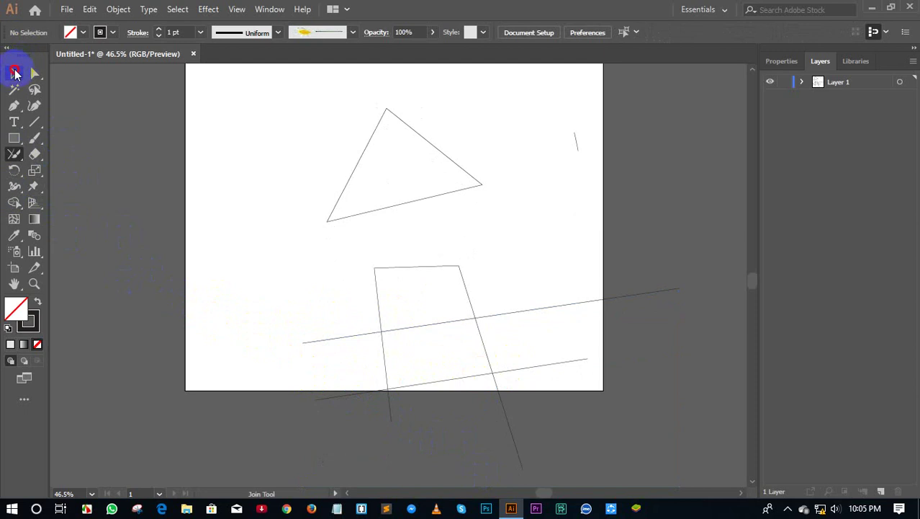
Reselect the crossing lines and trim the overhanging ends at the lower-right corner
left_click(13, 72)
left_click_drag(316, 252, 508, 381)
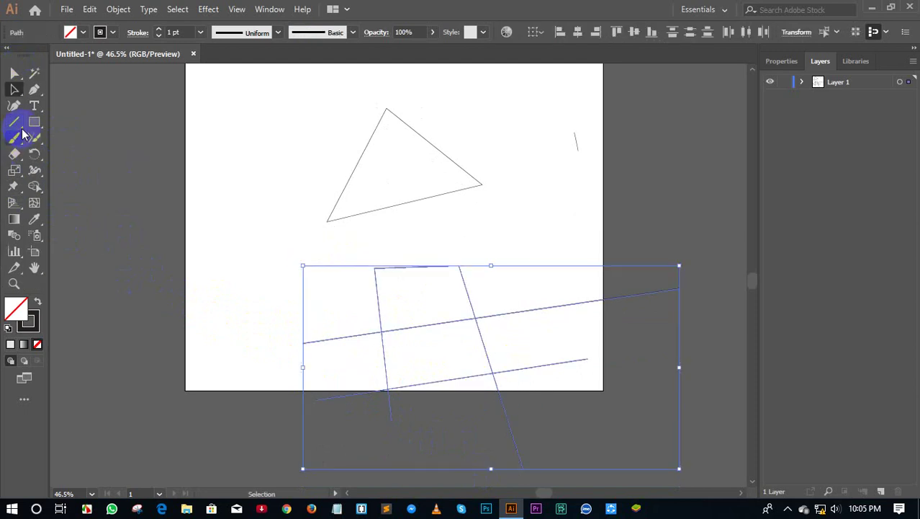
left_click(35, 142)
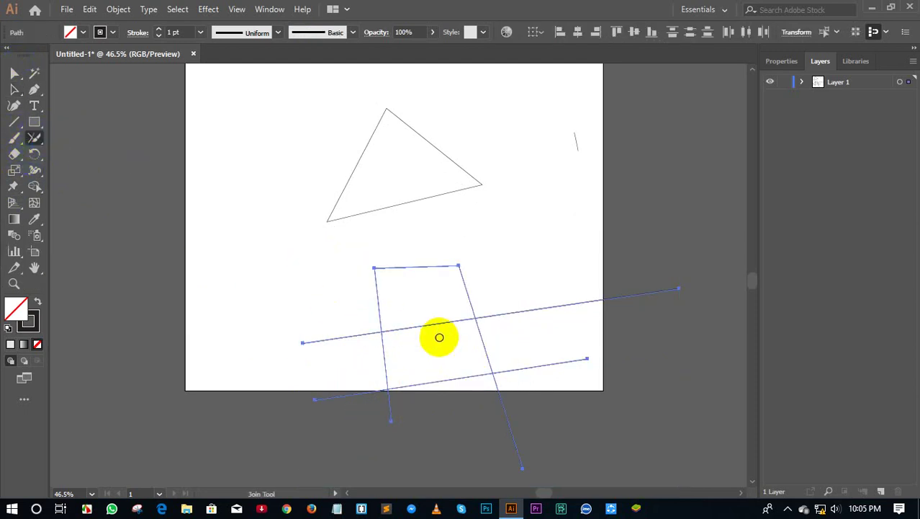
left_click_drag(519, 354, 497, 405)
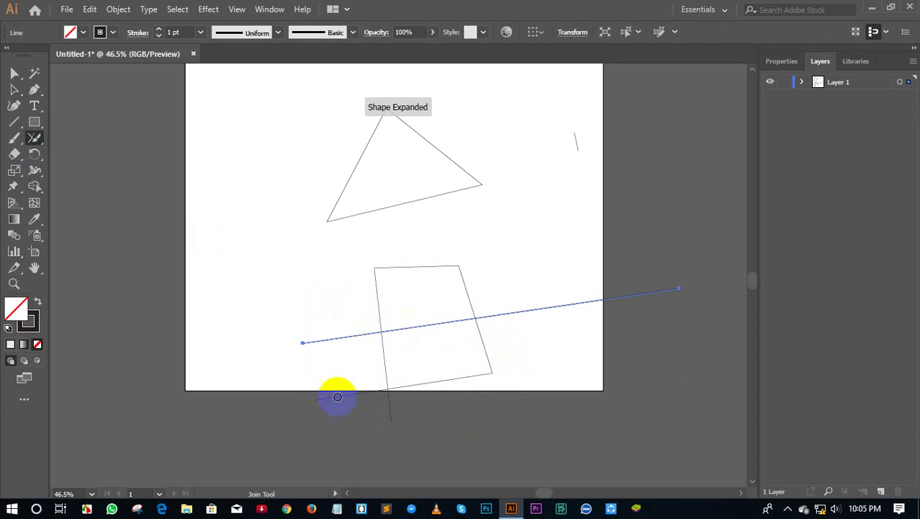
left_click_drag(348, 366, 504, 472)
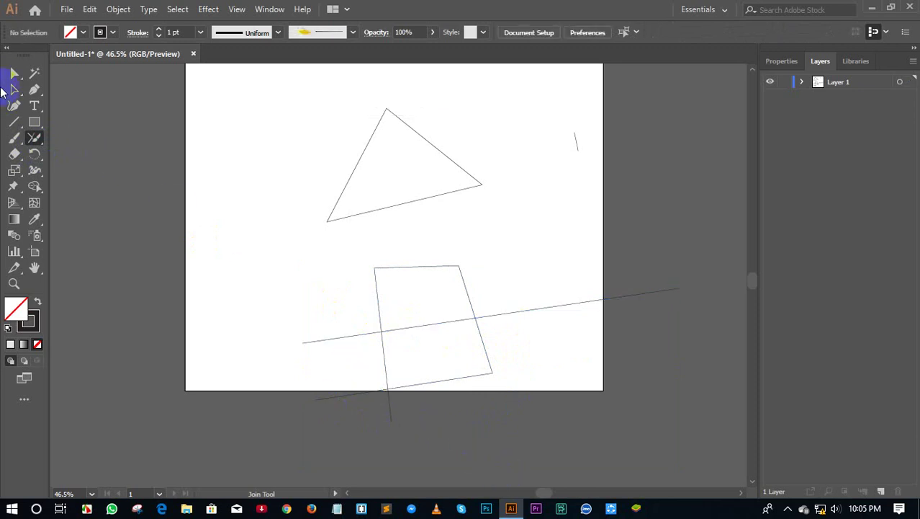
scroll(118, 164, "up", 2)
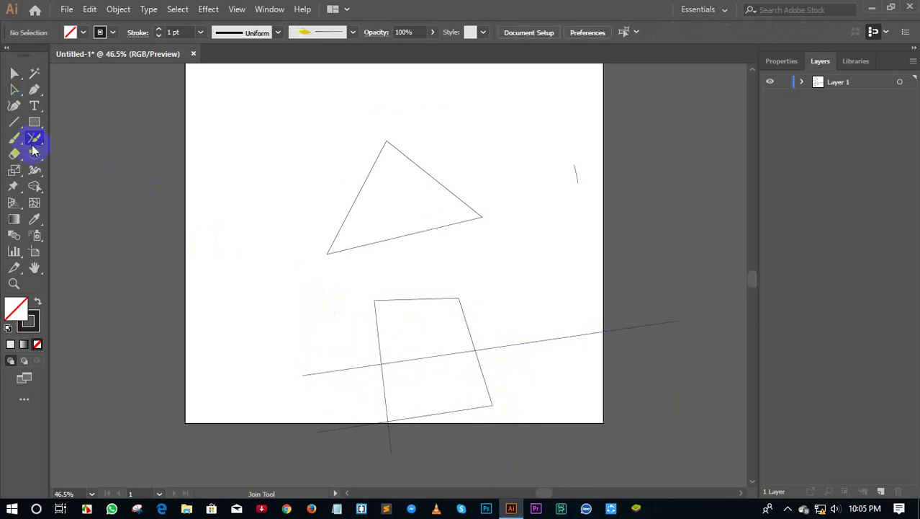
left_click(35, 142)
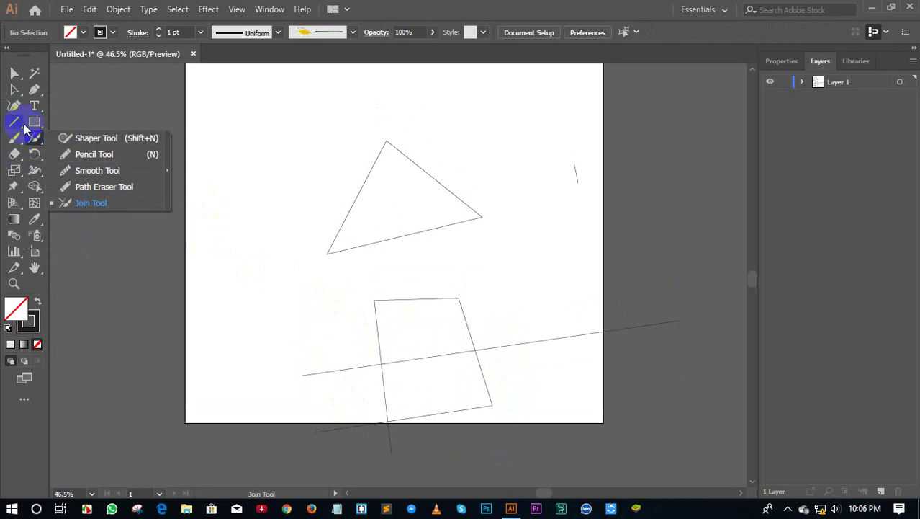
left_click(7, 77)
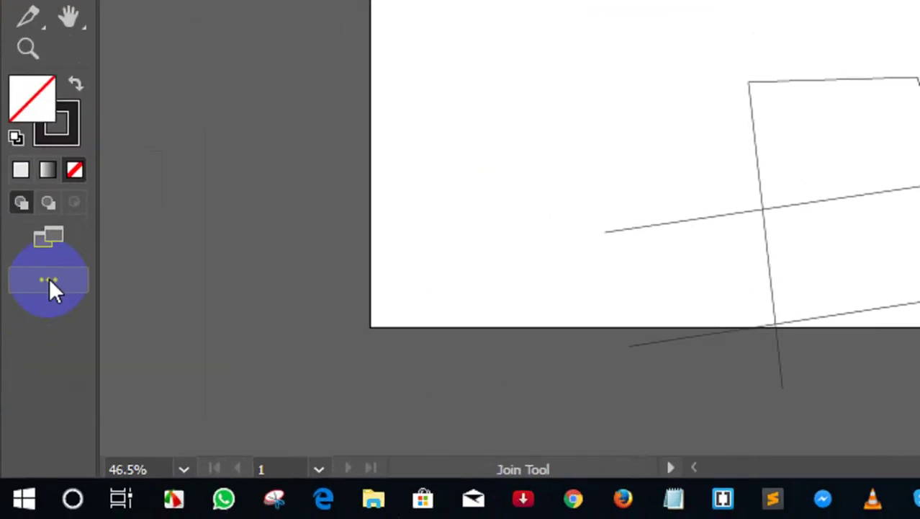
Reset the toolbar to its default layout from the All Tools drawer and dismiss the chat popup
left_click(55, 278)
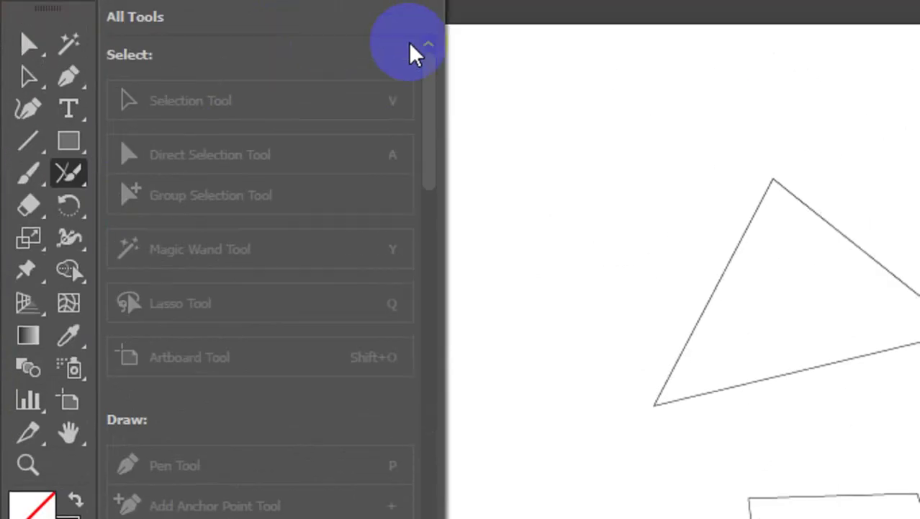
left_click(437, 102)
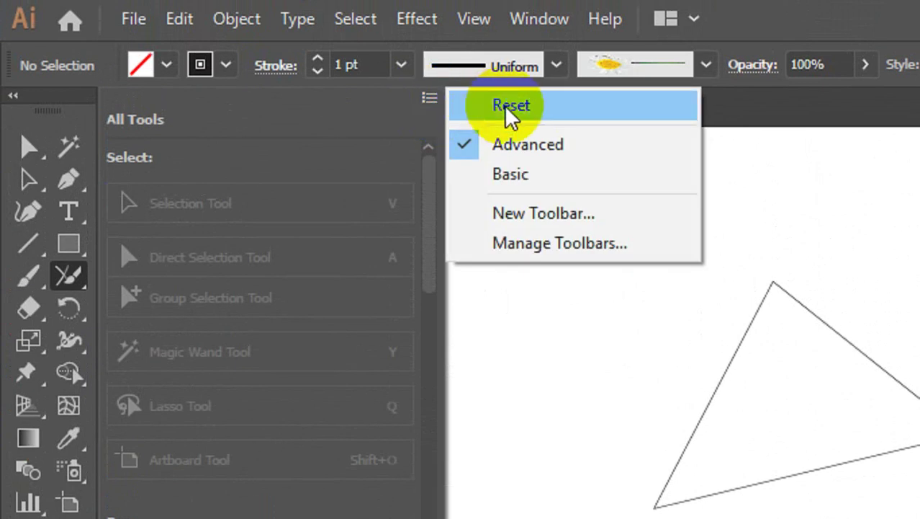
left_click(504, 106)
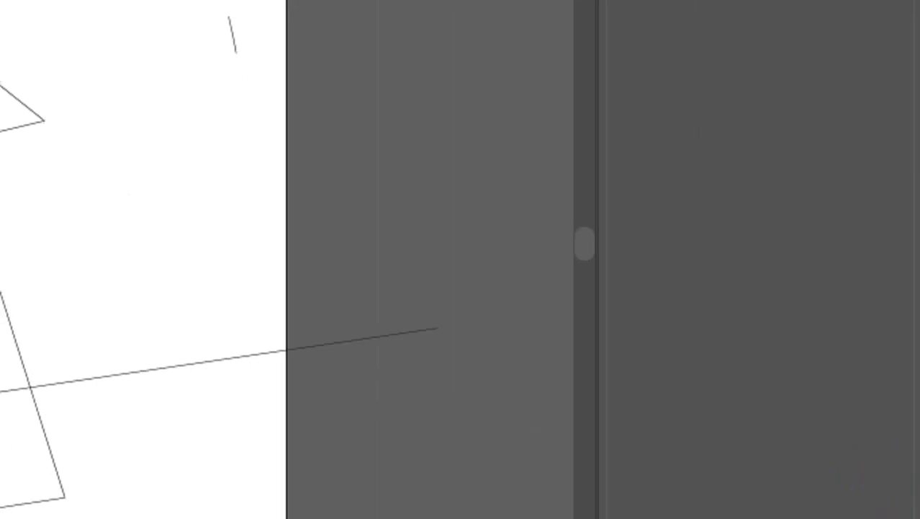
left_click(909, 408)
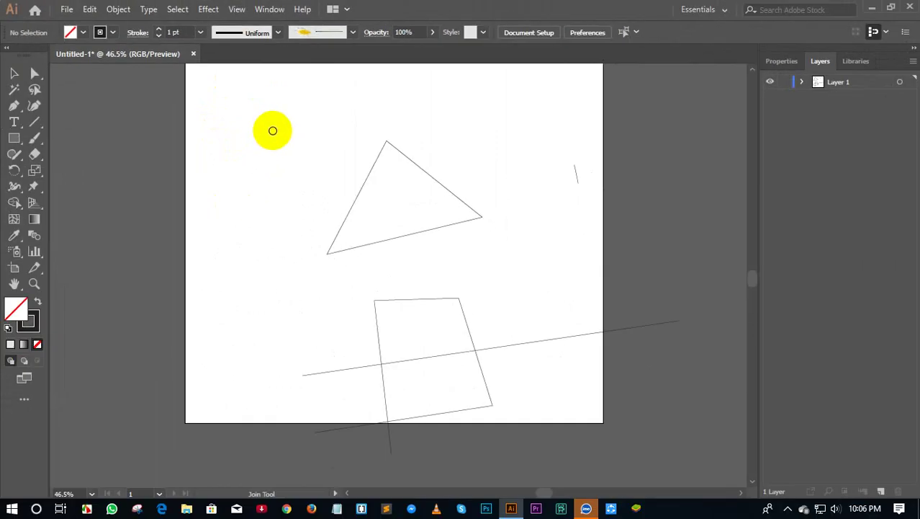
left_click(16, 73)
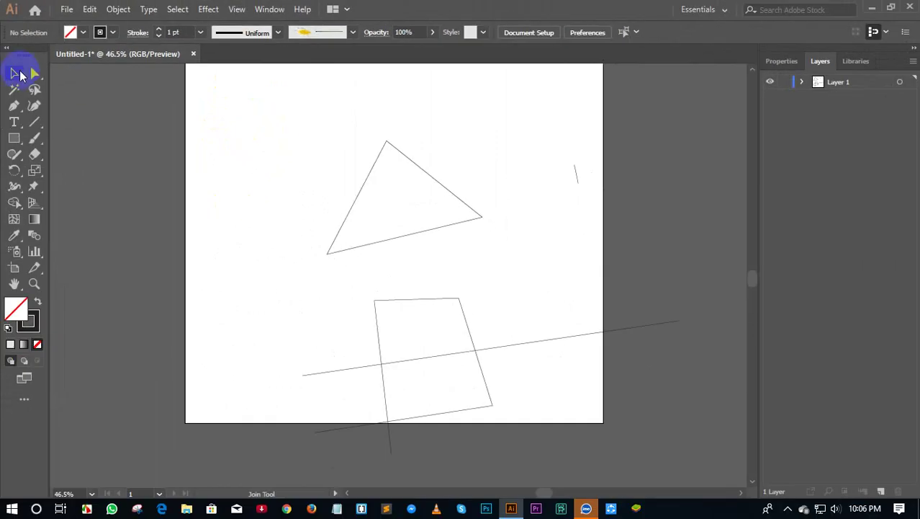
Select every path on the artboard and delete it
left_click(21, 75)
left_click_drag(277, 127, 488, 365)
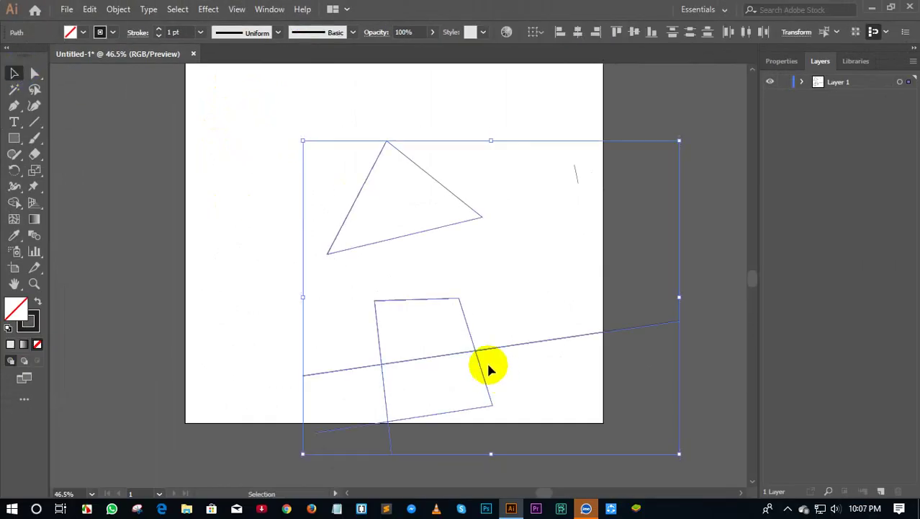
key("Delete")
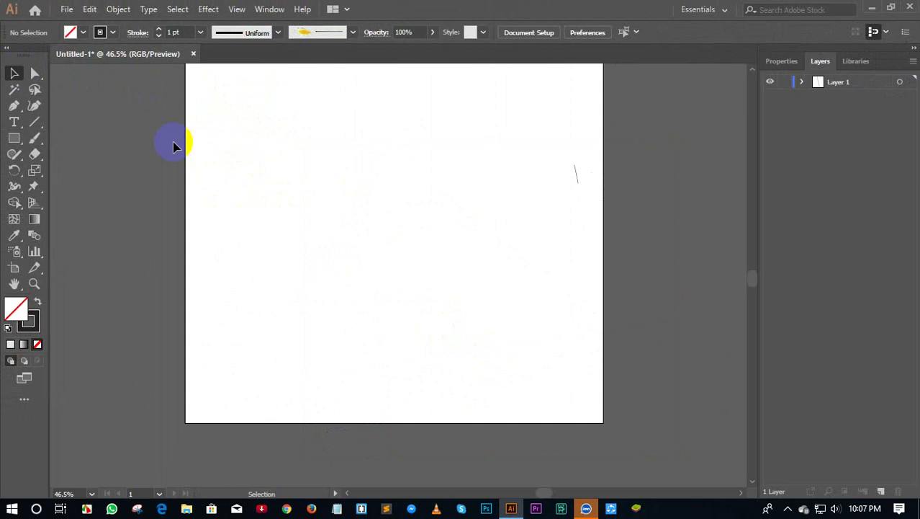
Sketch a rough ellipse, triangle and rectangle with the Shaper Tool
left_click(16, 160)
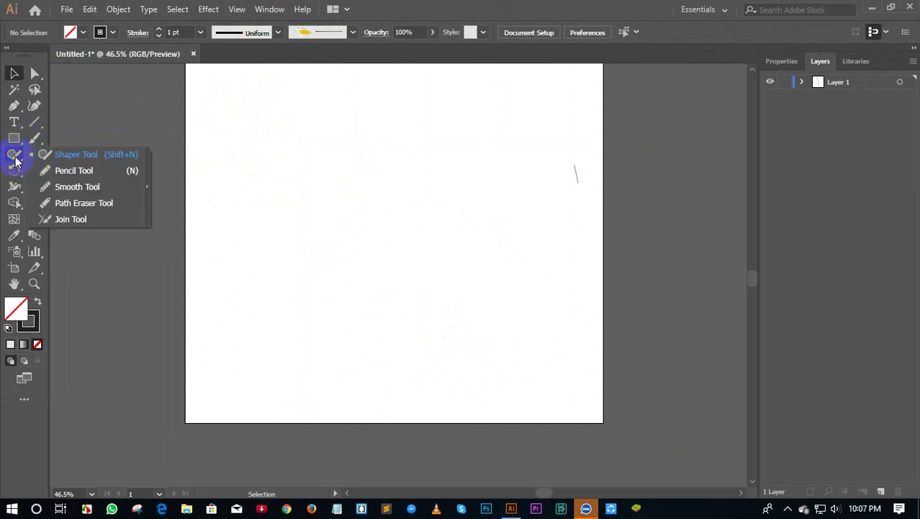
left_click(60, 156)
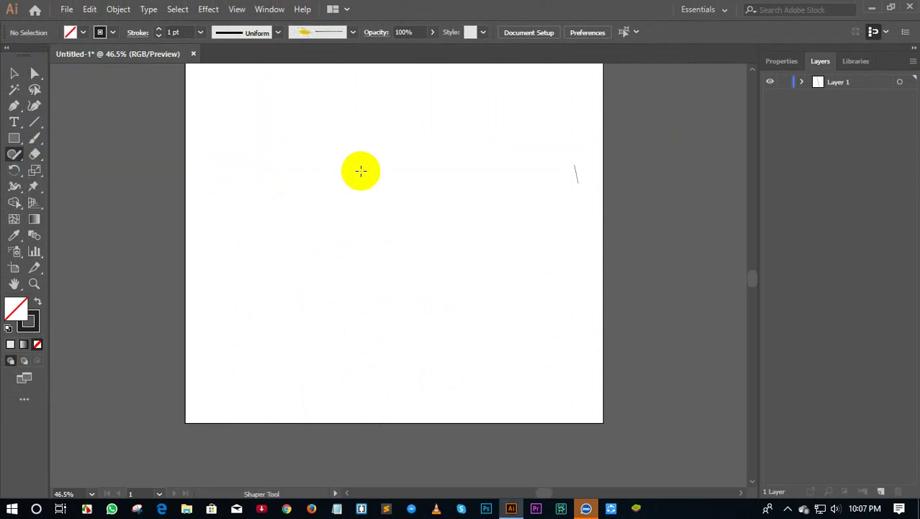
left_click_drag(361, 171, 438, 260)
mouse_move(308, 186)
left_mouse_down()
mouse_move(366, 181)
mouse_move(290, 165)
left_mouse_up()
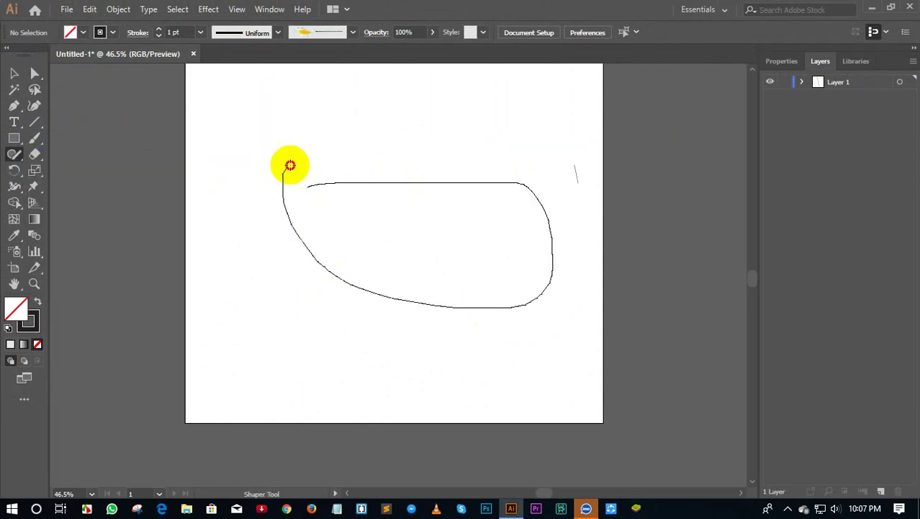
mouse_move(385, 327)
left_mouse_down()
mouse_move(366, 395)
mouse_move(386, 304)
left_mouse_up()
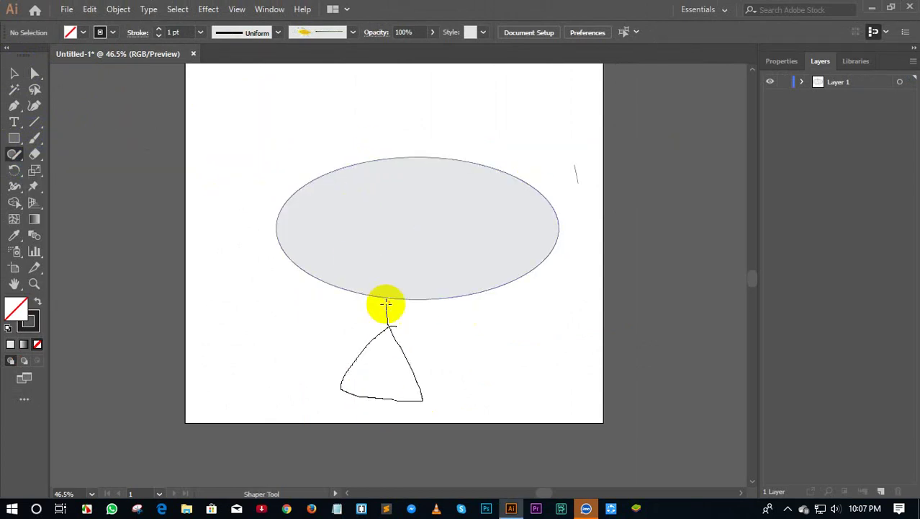
mouse_move(227, 273)
left_mouse_down()
mouse_move(361, 345)
mouse_move(323, 259)
left_mouse_up()
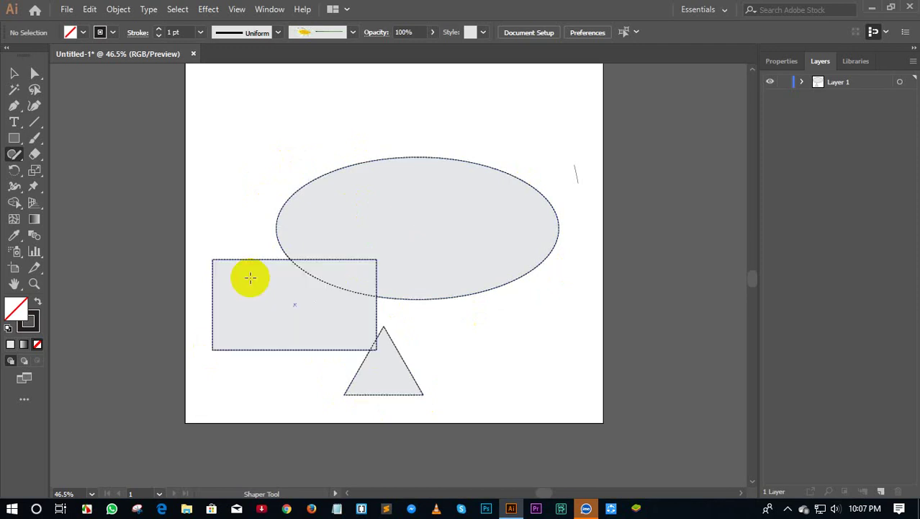
Select the three shapes, cancel the Move dialog, and deselect everything
left_click(13, 75)
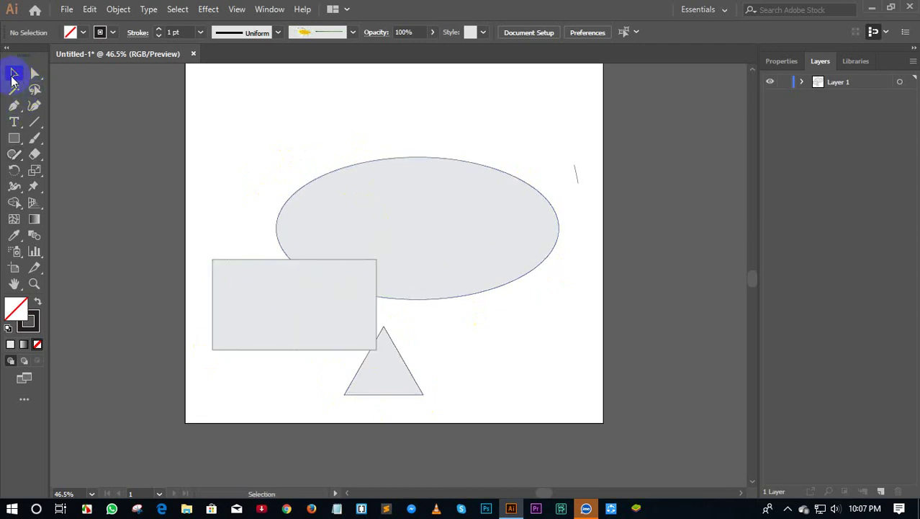
left_click_drag(231, 136, 526, 427)
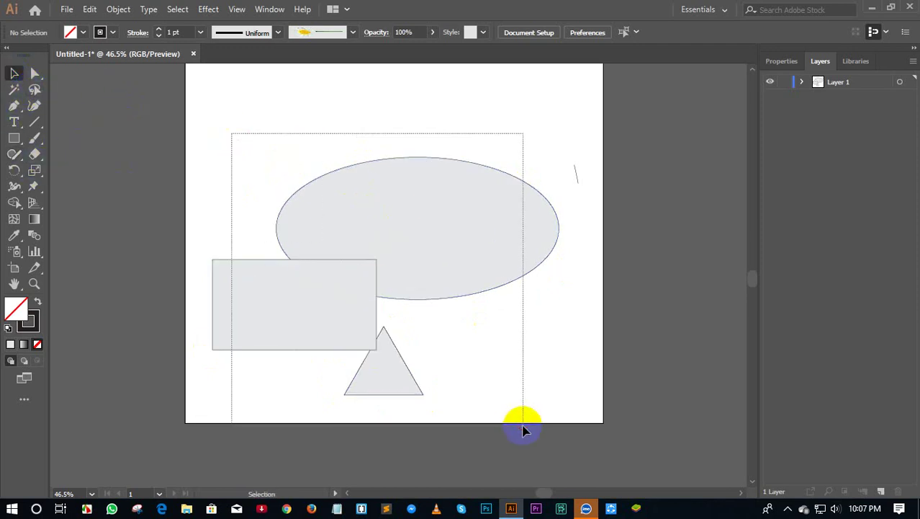
key("Return")
left_click(528, 358)
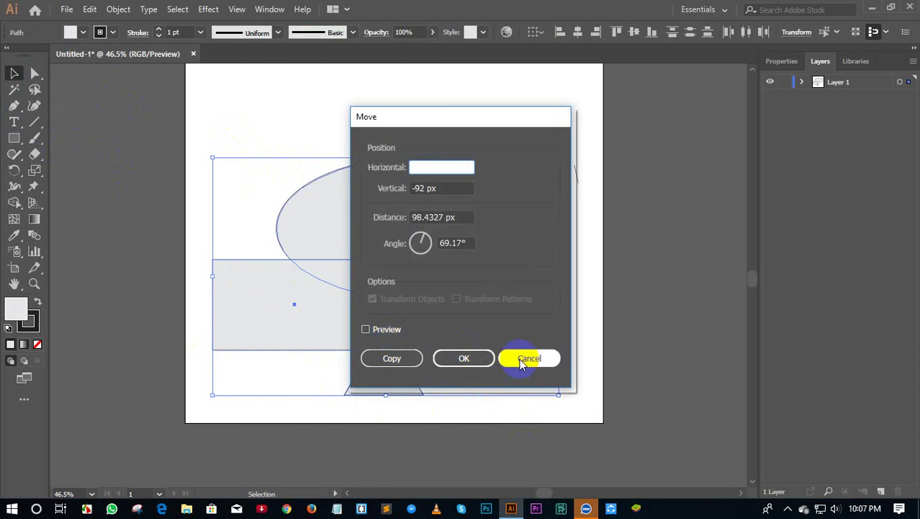
left_click(467, 348)
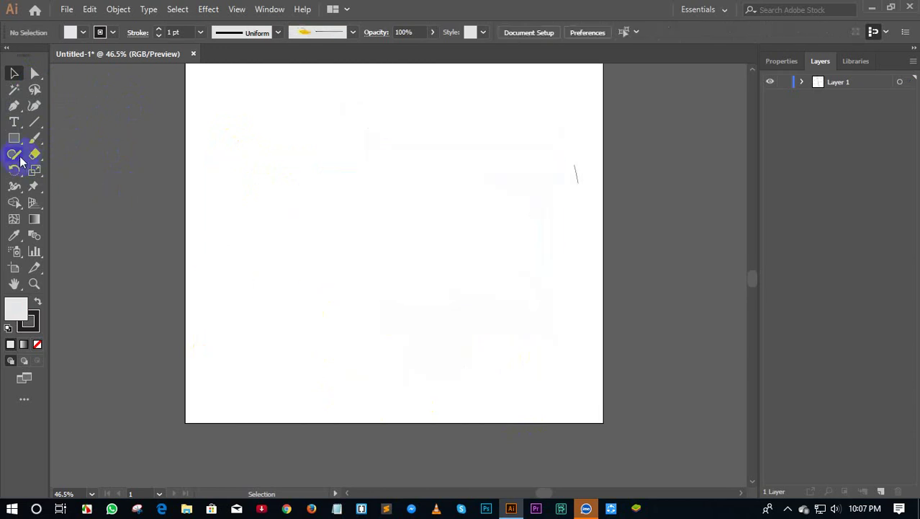
Pencil a freehand zigzag across the artboard and round its valleys with the Smooth Tool
left_click_drag(20, 161, 46, 170)
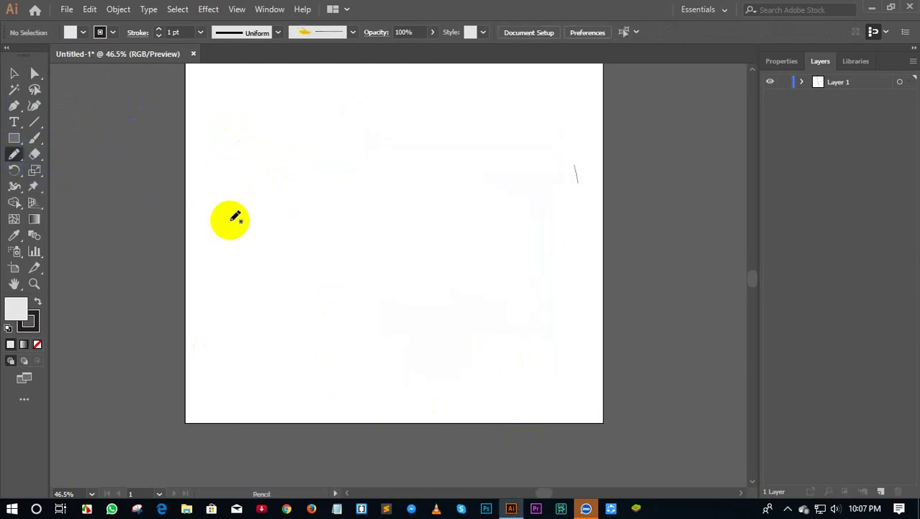
left_click_drag(246, 218, 526, 236)
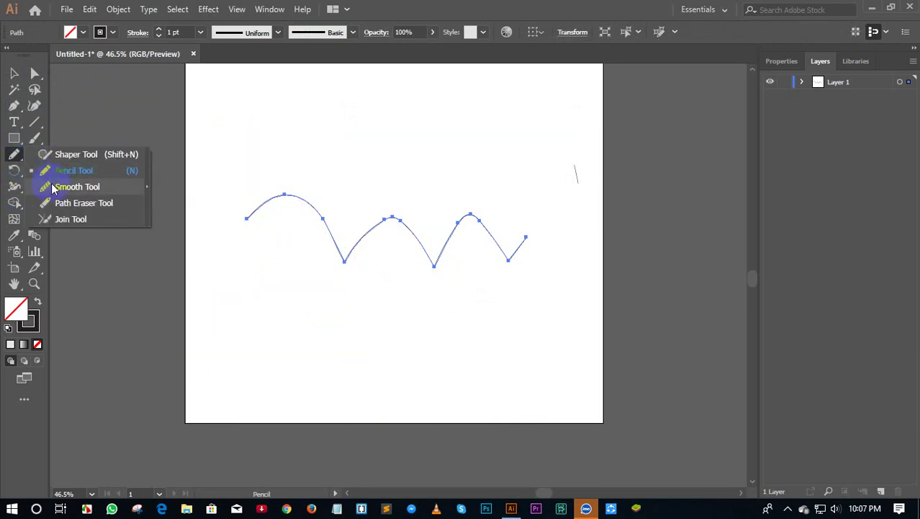
left_click_drag(13, 162, 49, 185)
left_click(305, 268)
mouse_move(305, 268)
left_mouse_down()
mouse_move(345, 261)
mouse_move(349, 246)
mouse_move(345, 279)
mouse_move(345, 247)
mouse_move(343, 260)
mouse_move(404, 272)
mouse_move(432, 260)
left_mouse_up()
left_click_drag(13, 155, 52, 209)
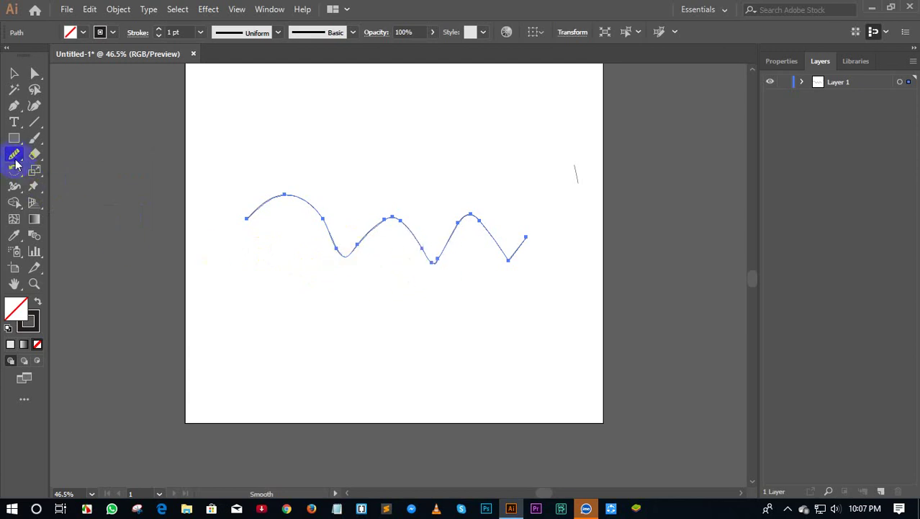
left_click(54, 206)
Erase a section out of the wavy line with the Path Eraser, then select and delete all paths
mouse_move(262, 221)
left_mouse_down()
mouse_move(329, 205)
mouse_move(279, 257)
mouse_move(348, 223)
mouse_move(421, 221)
mouse_move(445, 252)
mouse_move(335, 232)
left_mouse_up()
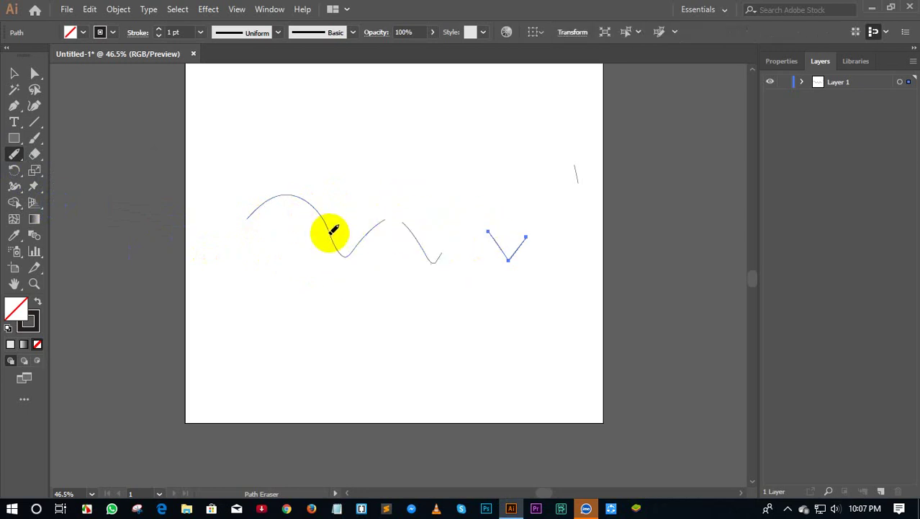
left_click(8, 157)
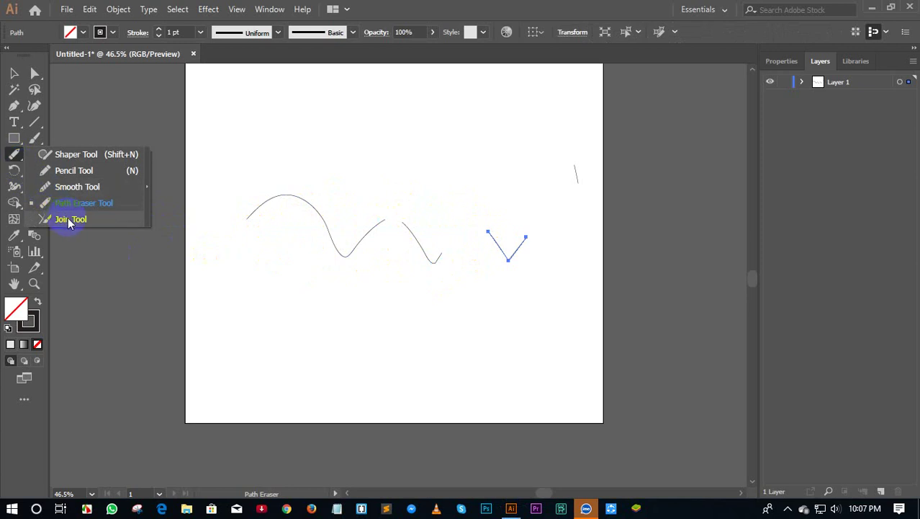
left_click(14, 74)
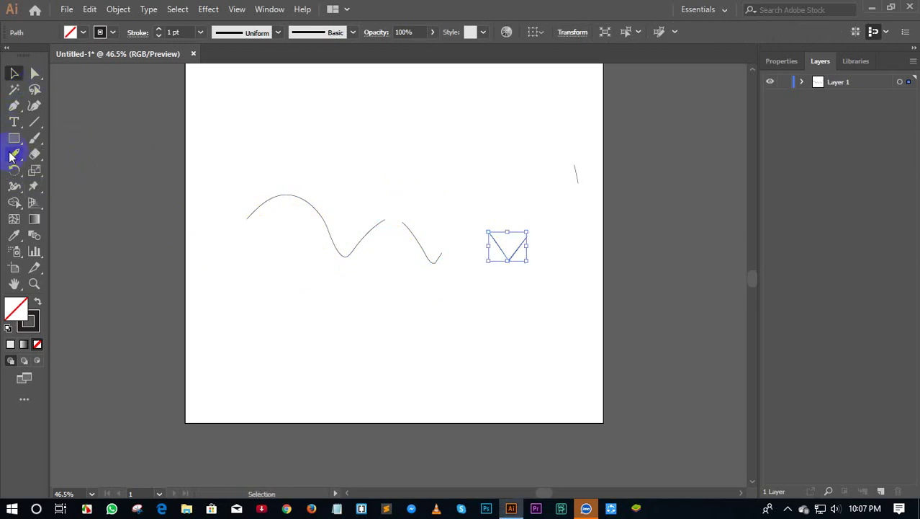
mouse_move(242, 164)
left_mouse_down()
mouse_move(605, 307)
mouse_move(586, 308)
left_mouse_up()
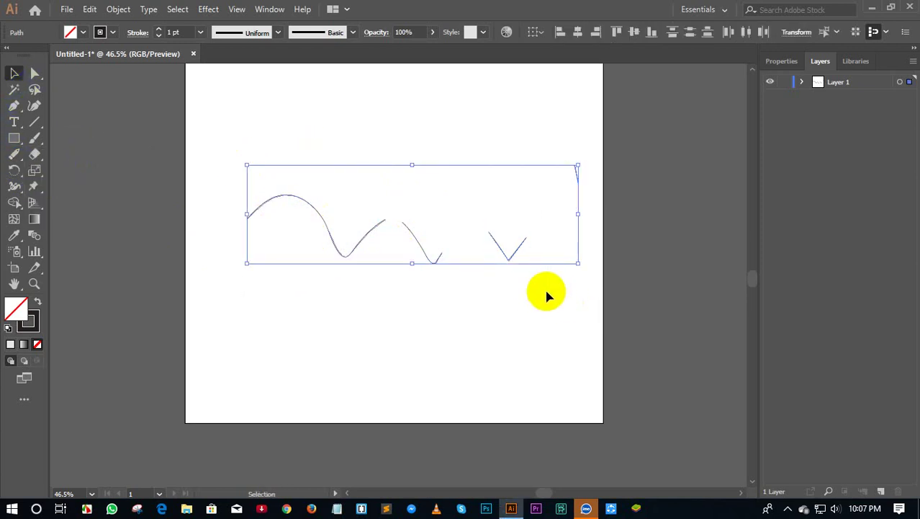
key("Delete")
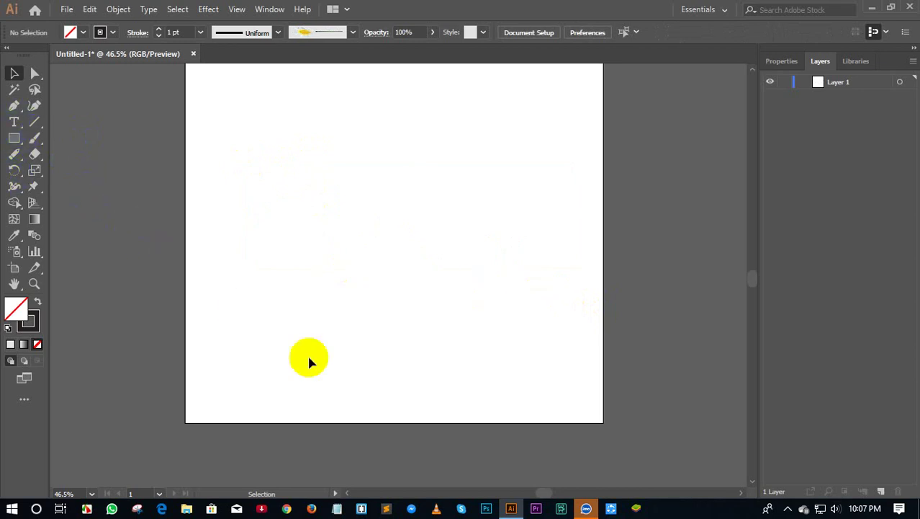
Minimize the Illustrator window to the taskbar so the Windows desktop shows
left_click(872, 9)
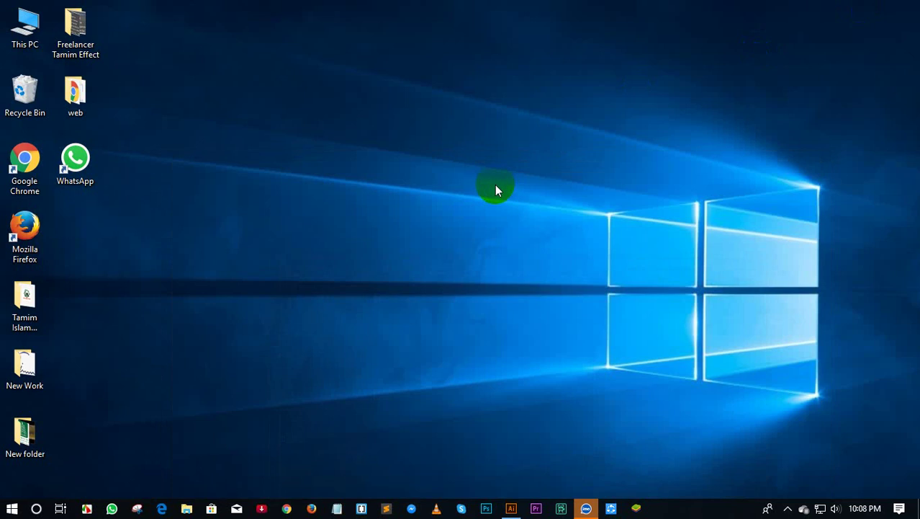